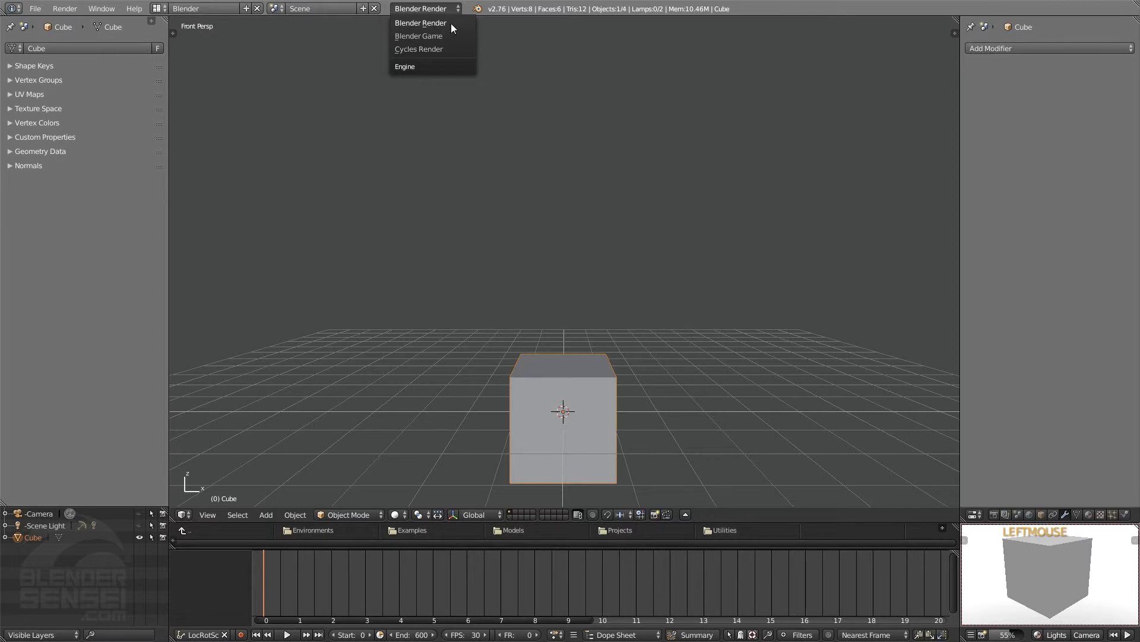
# - Choose the Blender Render engine and open the cube's material settings, making the material slot list slightly taller
pyautogui.click(451, 23)
pyautogui.moveTo(666, 261); pyautogui.dragTo(669, 314, button='middle')
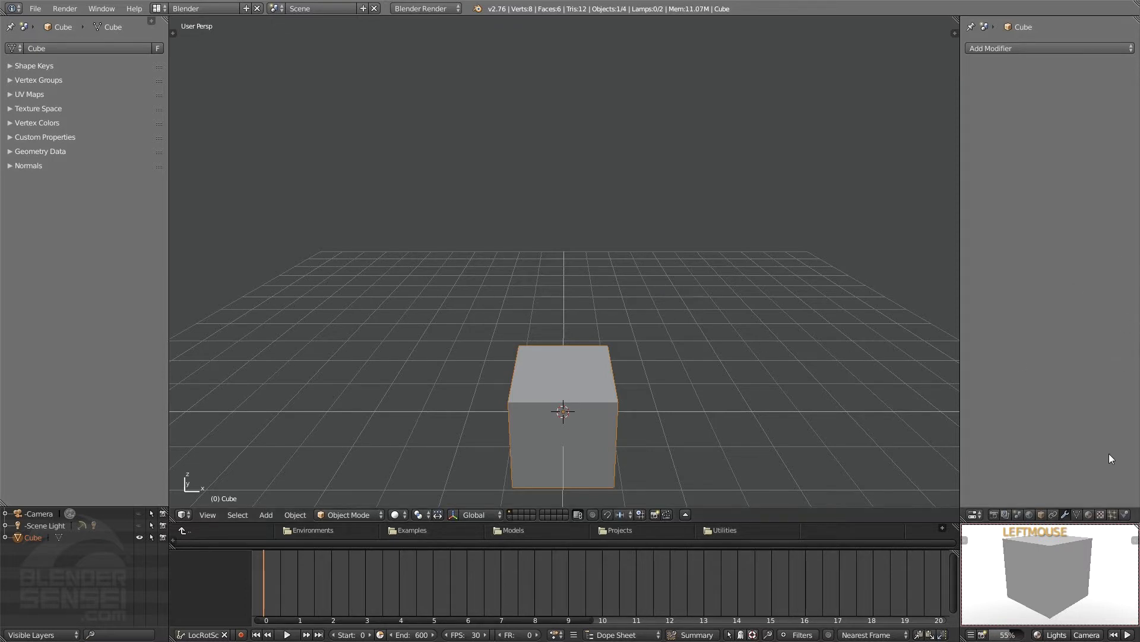
pyautogui.click(1089, 515)
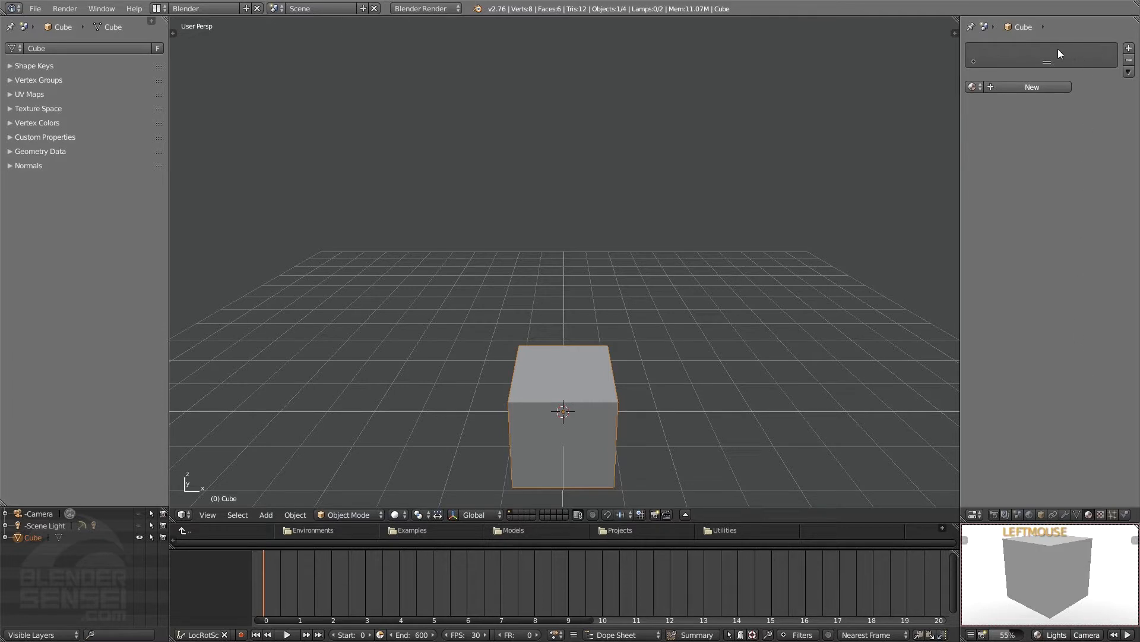
pyautogui.moveTo(1047, 62)
pyautogui.mouseDown()
pyautogui.moveTo(1046, 178)
pyautogui.moveTo(1047, 74)
pyautogui.mouseUp()
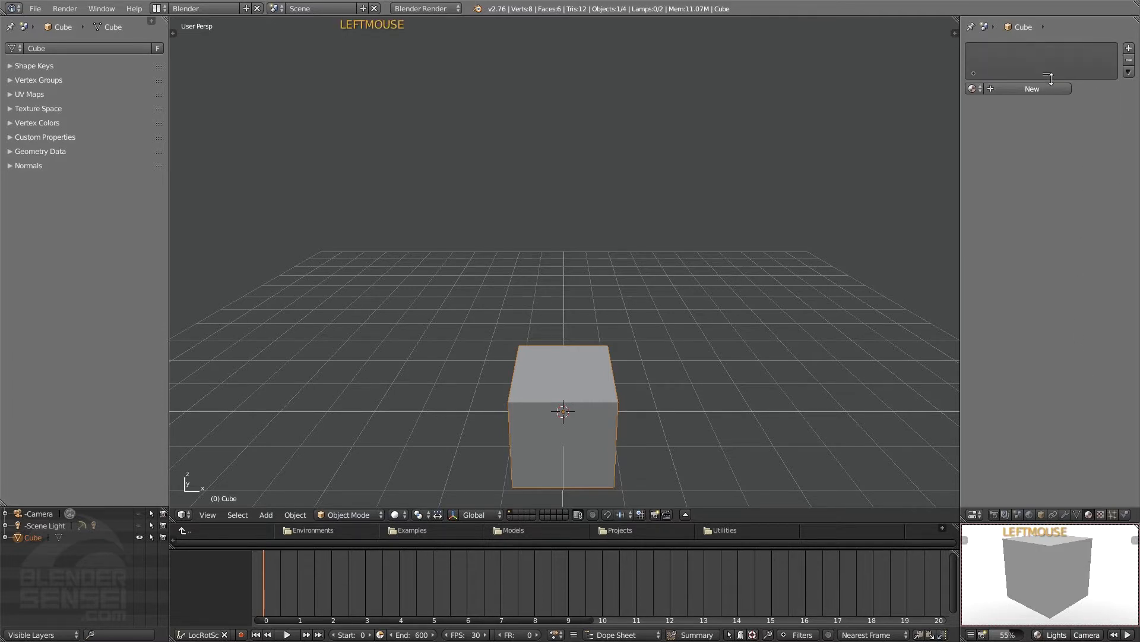
pyautogui.click(973, 89)
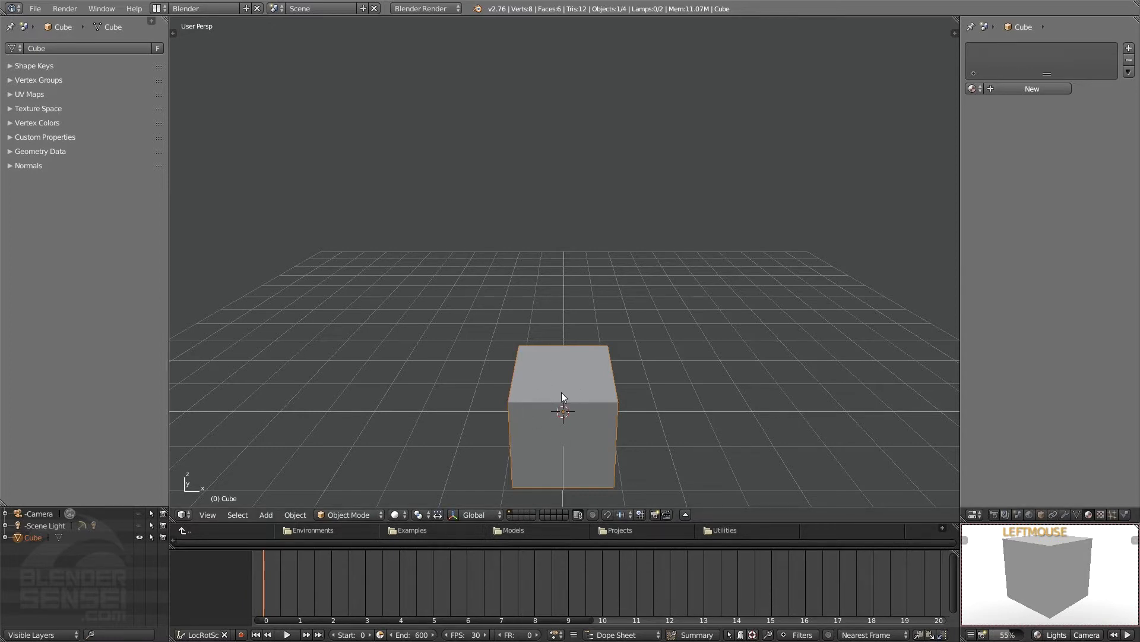
# - Look through the render, render layers, scene, world and object properties to compare scene-wide settings with object settings
pyautogui.click(995, 514)
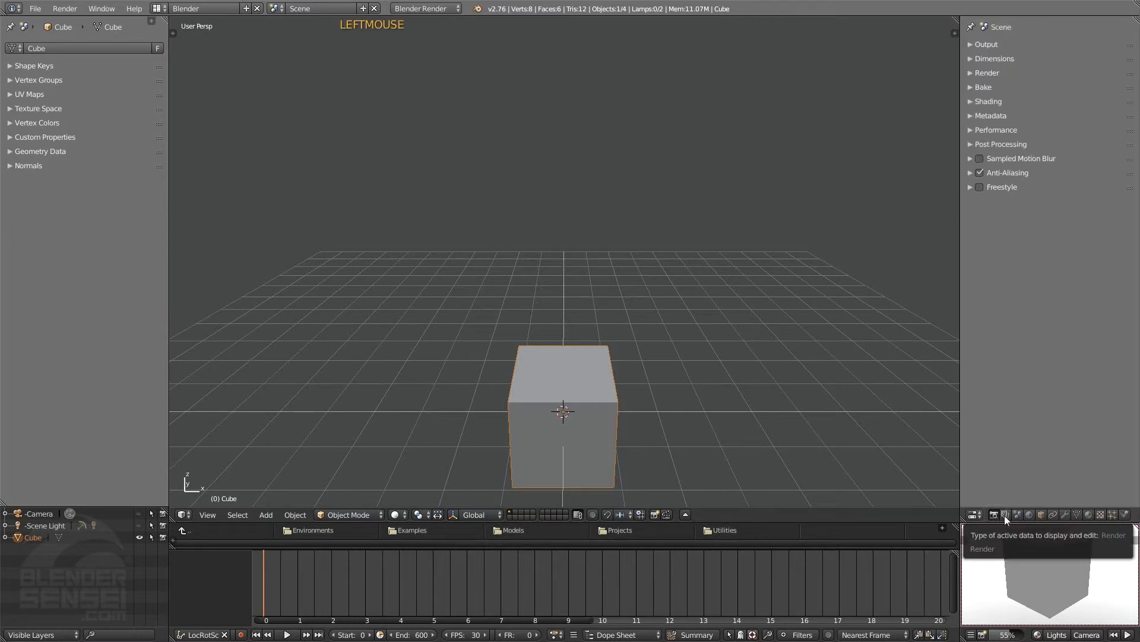
pyautogui.click(1029, 516)
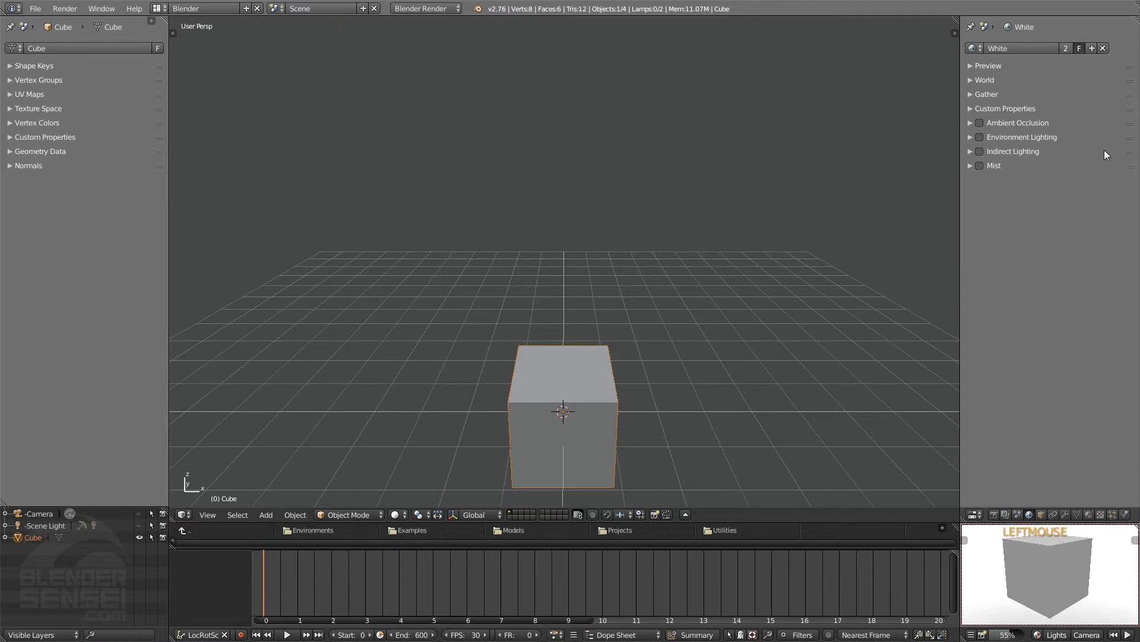
pyautogui.click(1041, 514)
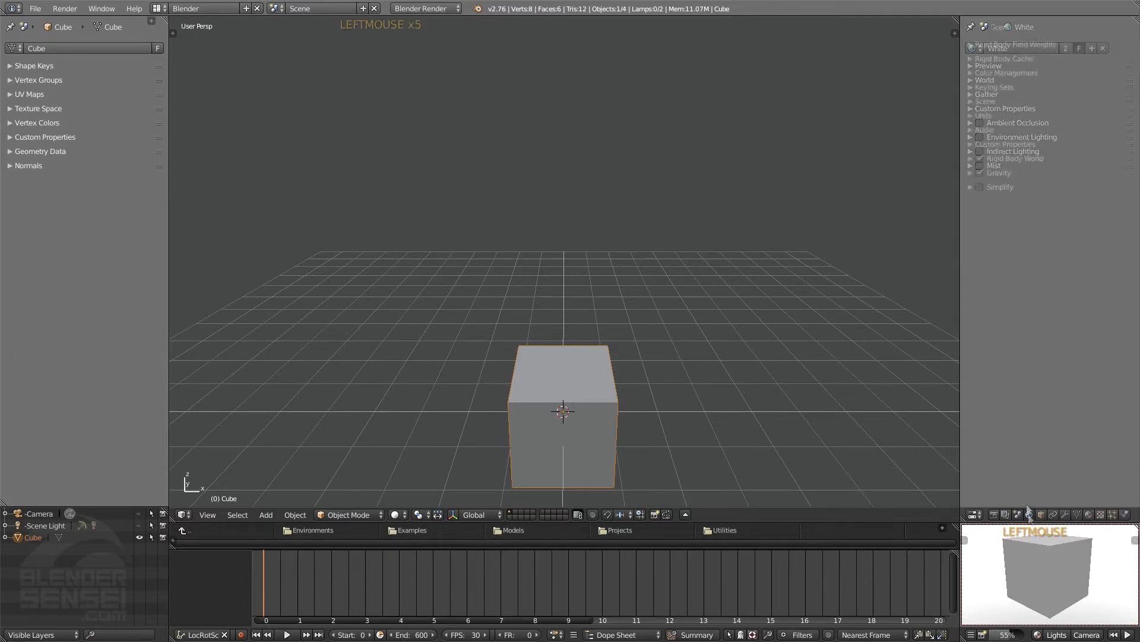
pyautogui.click(1030, 515)
pyautogui.click(1018, 514)
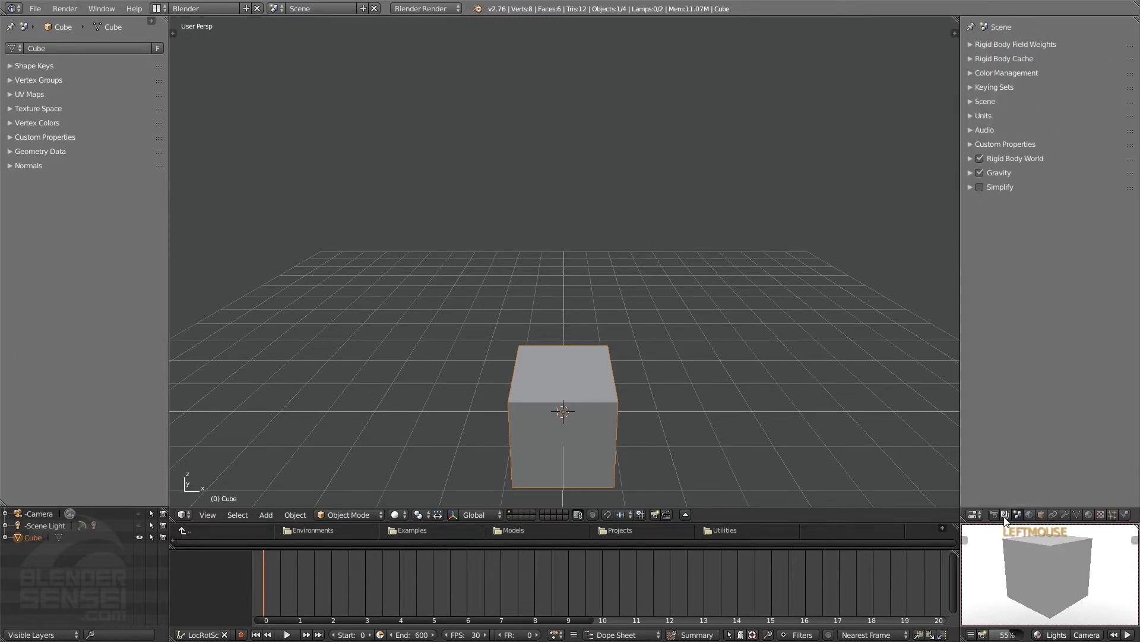
pyautogui.click(1006, 515)
pyautogui.click(993, 514)
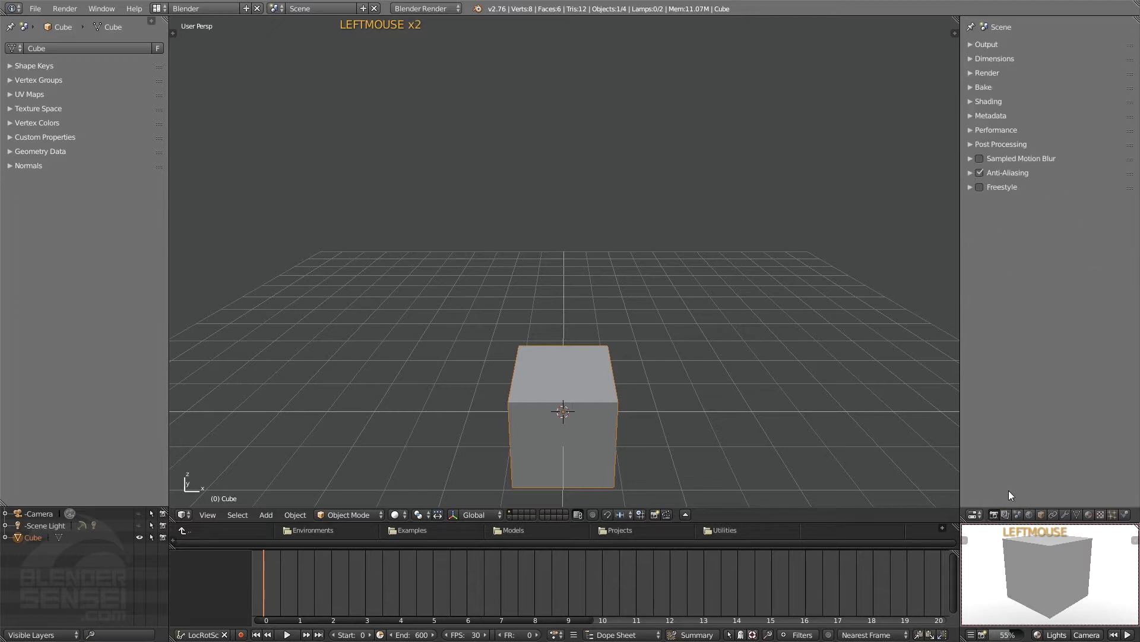
pyautogui.click(1042, 514)
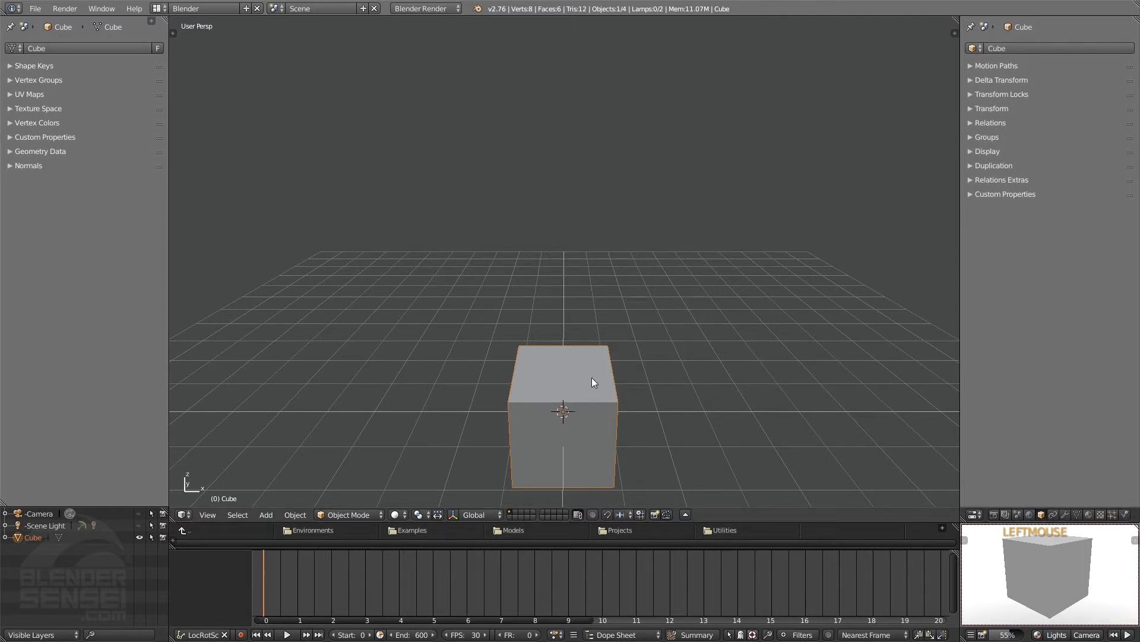
pyautogui.click(994, 514)
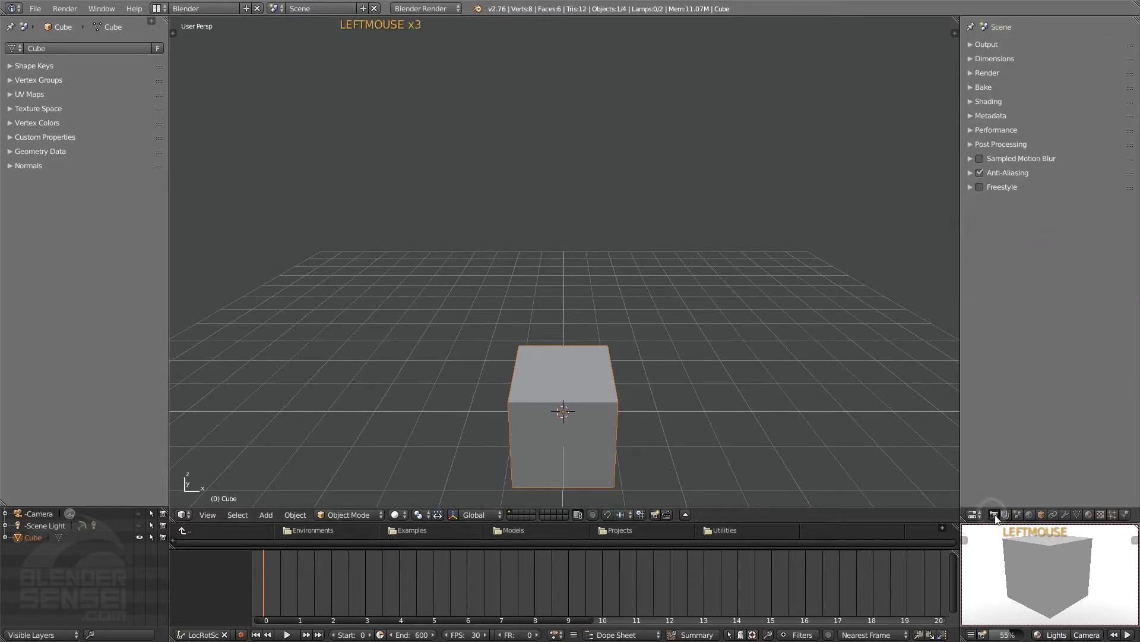
pyautogui.click(1030, 515)
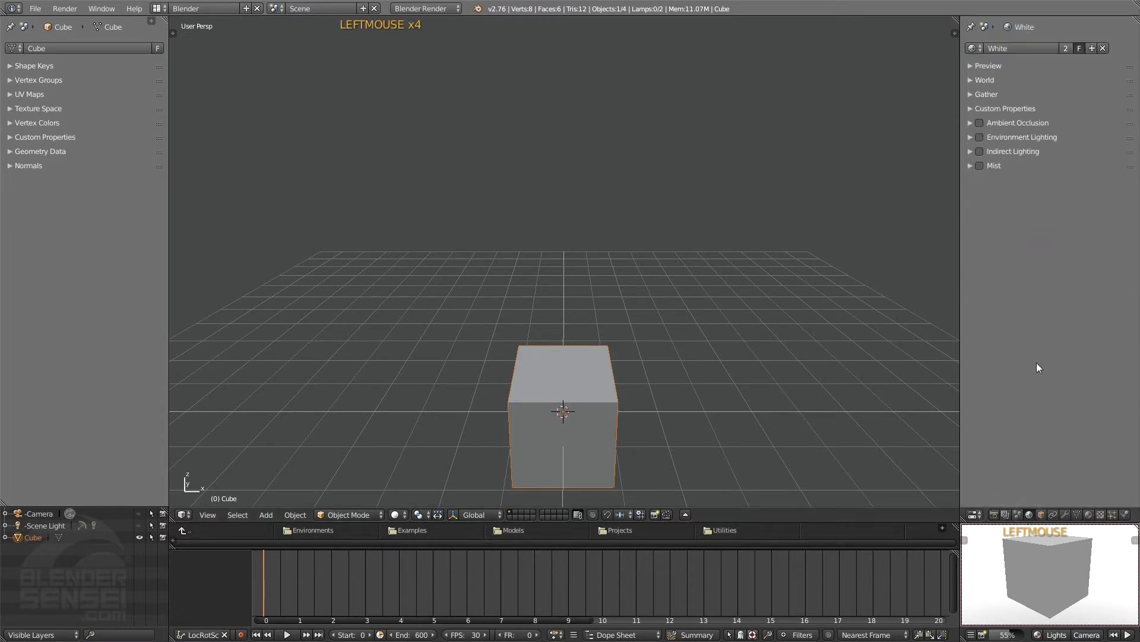
# - Place the 3D cursor in the empty space above and behind the cube and add a cylinder there
pyautogui.rightClick(436, 199)
pyautogui.rightClick(436, 199)
pyautogui.rightClick(436, 201)
pyautogui.rightClick(435, 200)
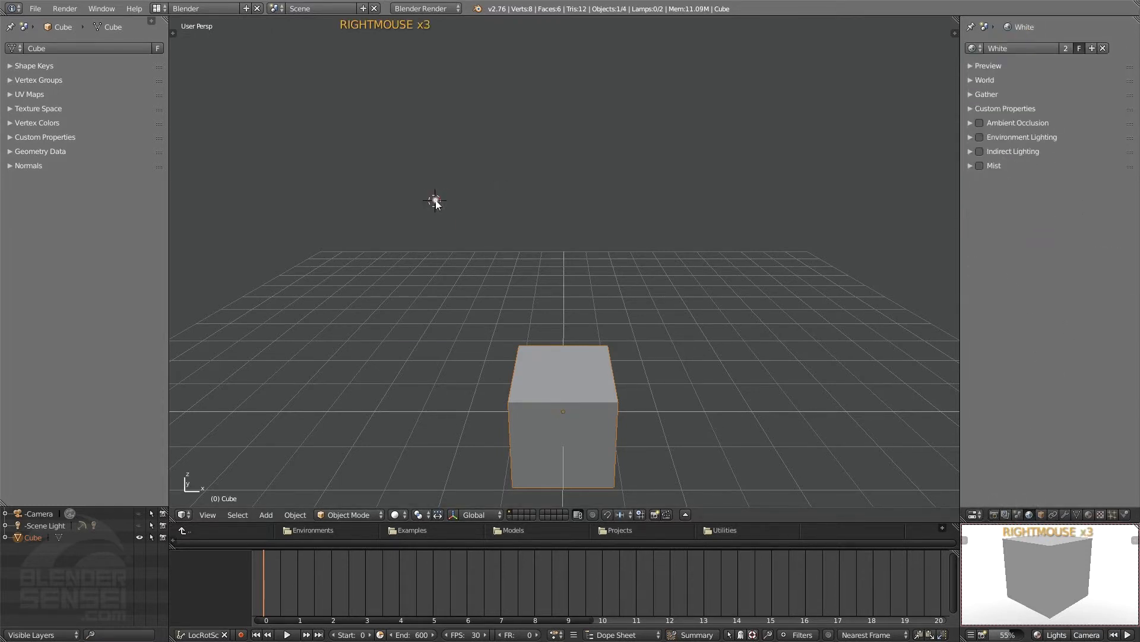
pyautogui.rightClick(435, 201)
pyautogui.hotkey('shift', 'a')
pyautogui.click(484, 260)
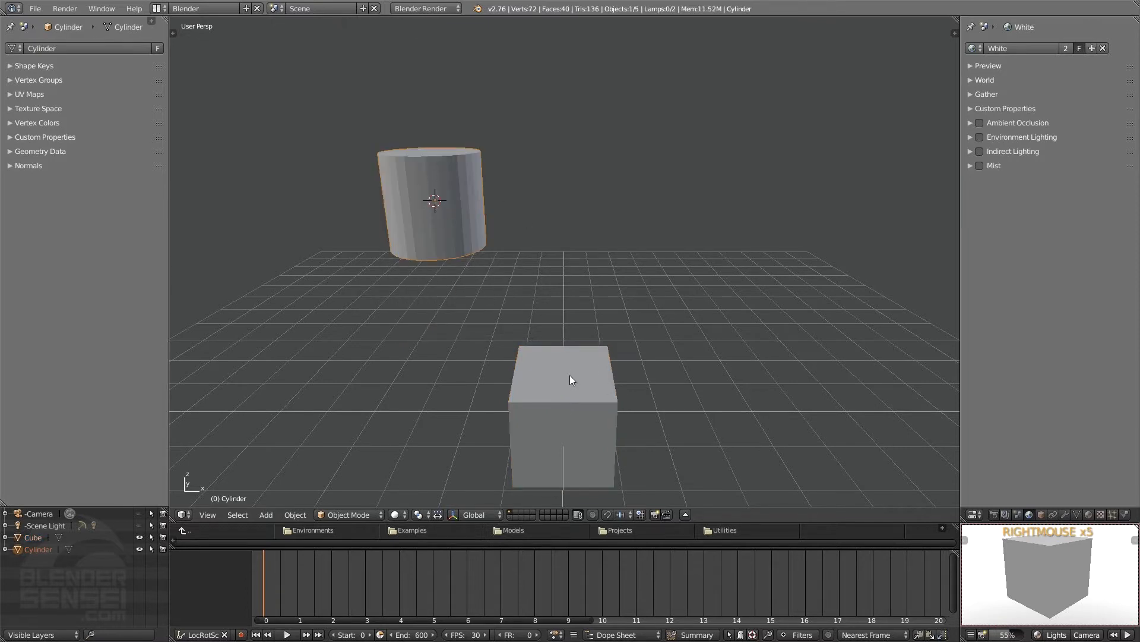
# - Switch the selection between cube and cylinder and examine the scene, render layers, render and object properties
pyautogui.click(572, 399)
pyautogui.click(448, 178)
pyautogui.click(598, 413)
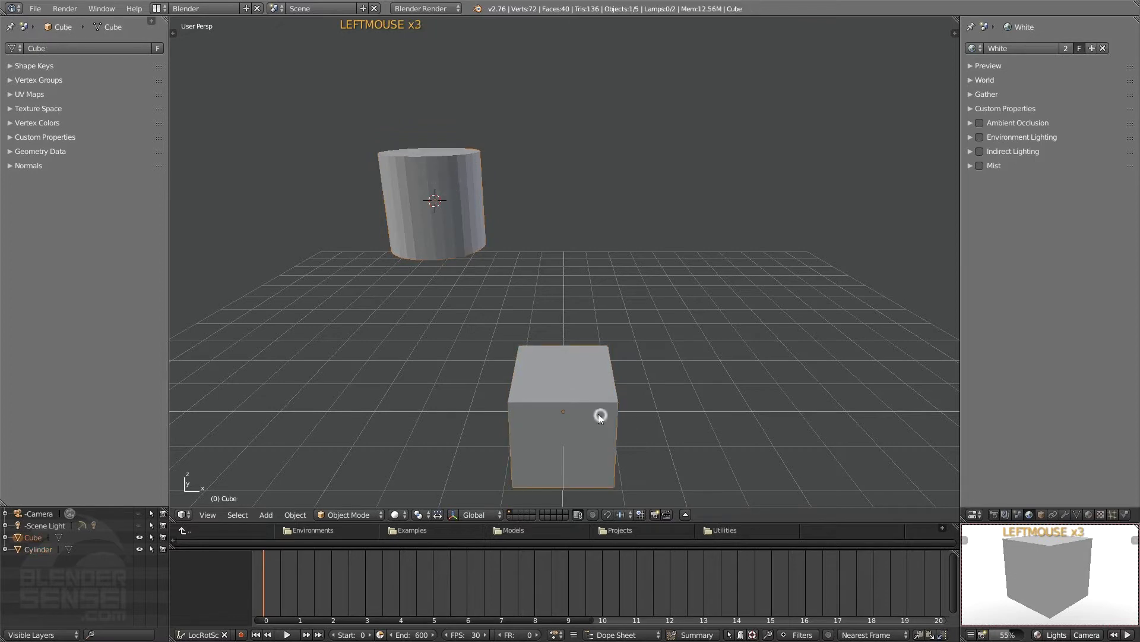
pyautogui.click(1017, 515)
pyautogui.click(1006, 514)
pyautogui.click(993, 514)
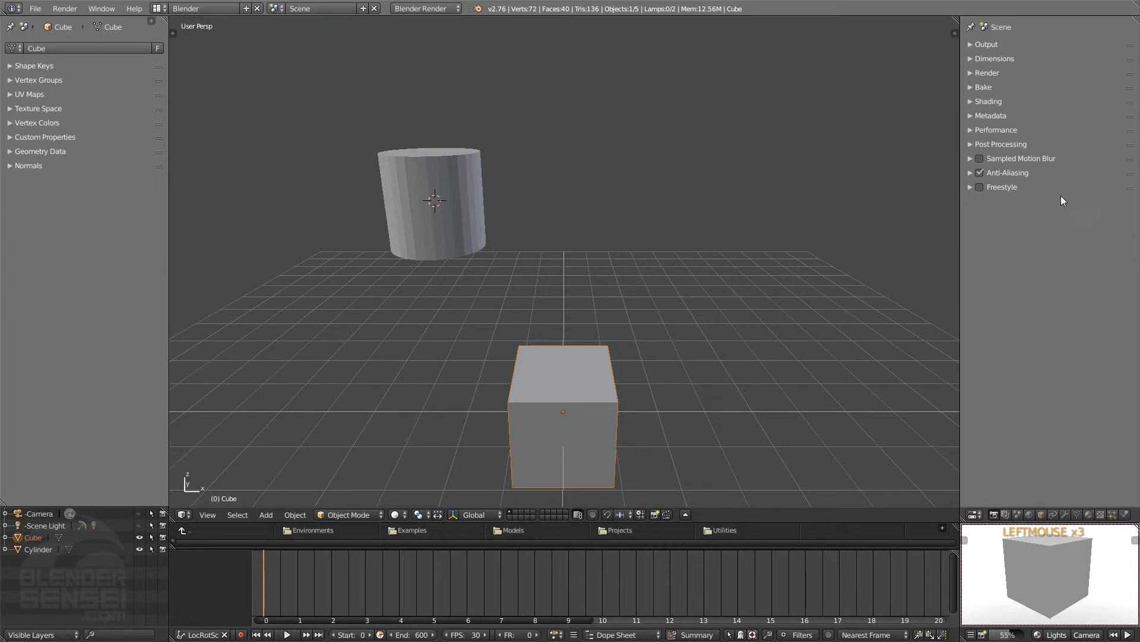
pyautogui.click(1043, 514)
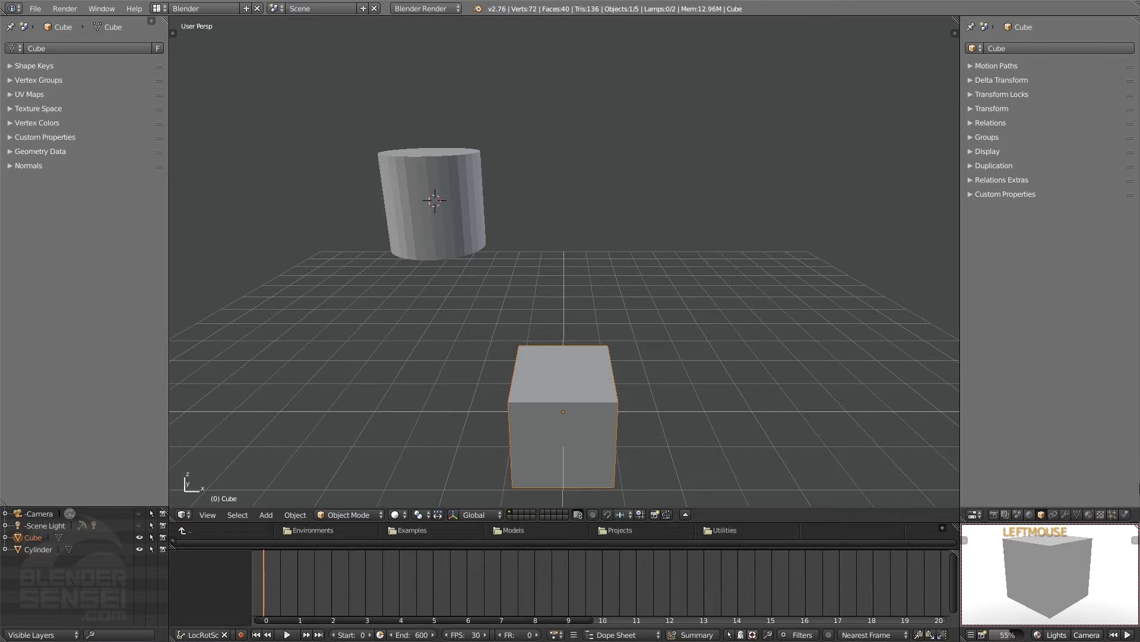
# - Delete the cylinder and set the 3D cursor back to the cube
pyautogui.click(443, 172)
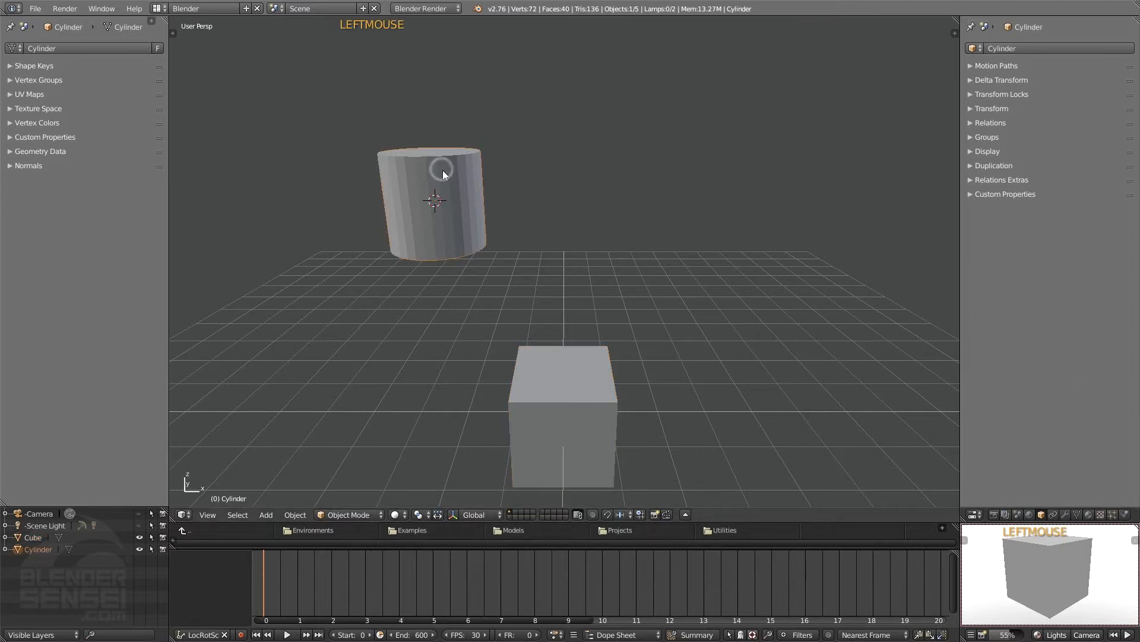
pyautogui.press('x')
pyautogui.click(453, 206)
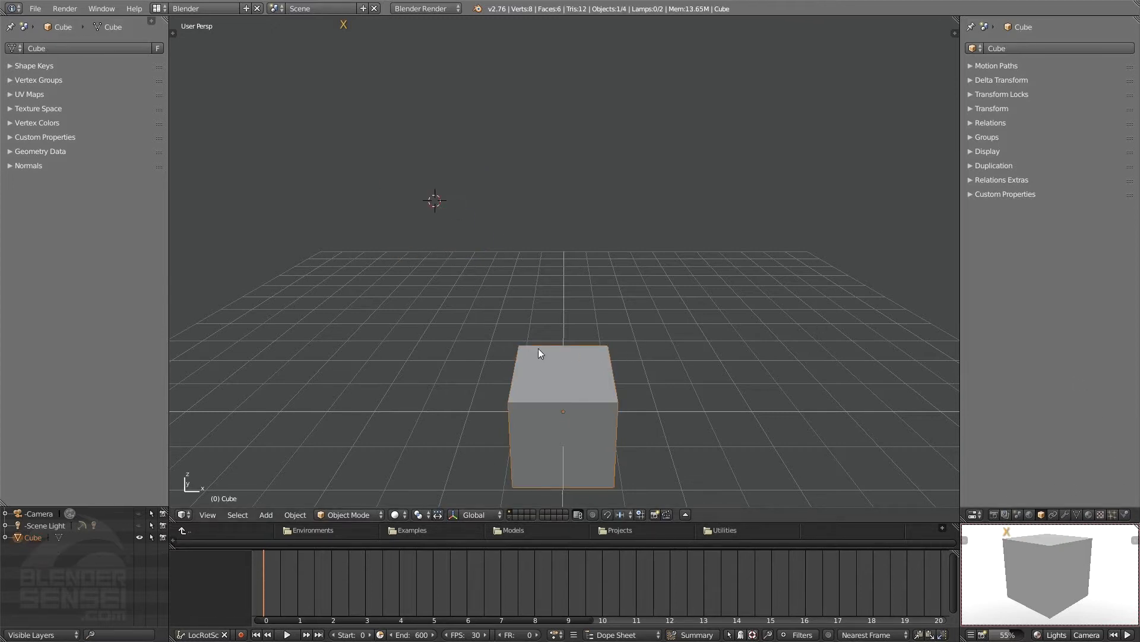
pyautogui.rightClick(570, 367)
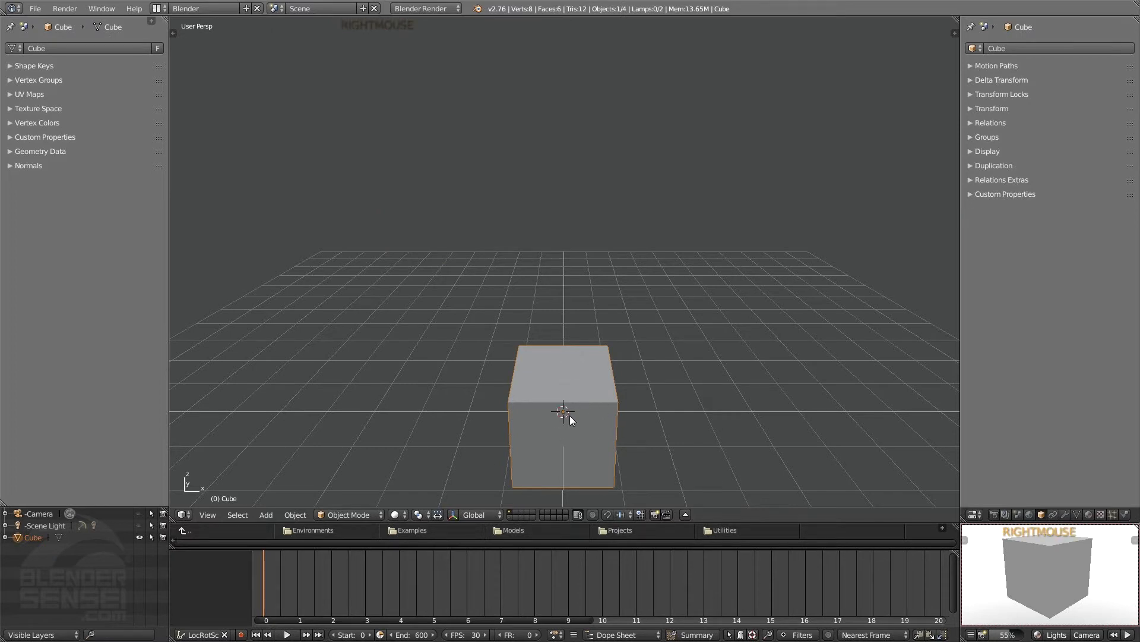
# - Add a new material to the cube
pyautogui.click(1089, 515)
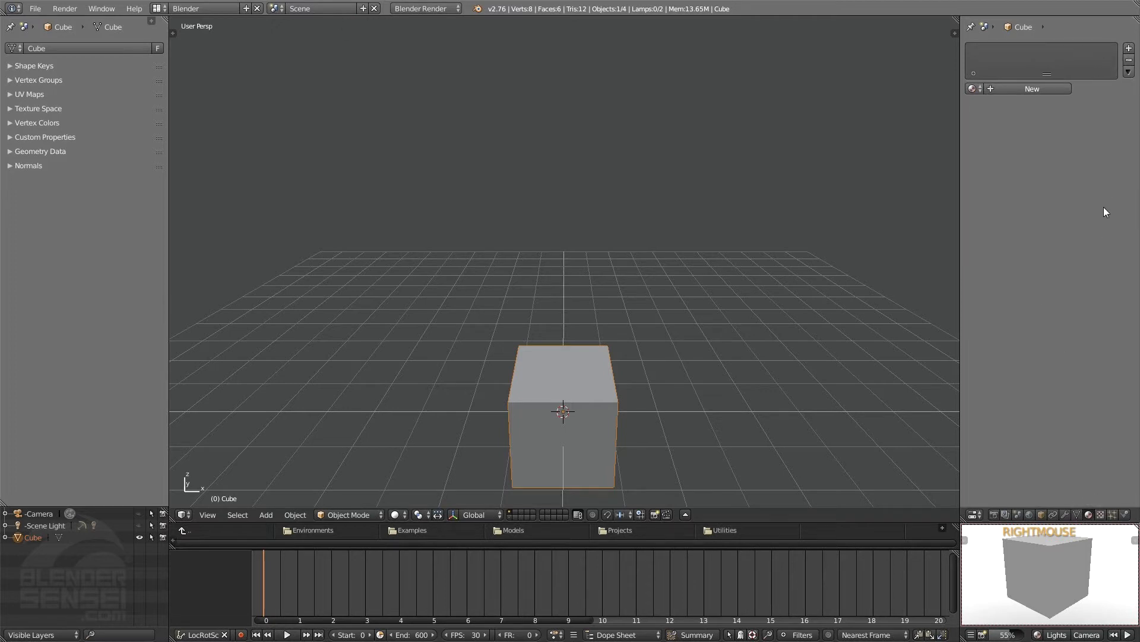
pyautogui.click(1043, 88)
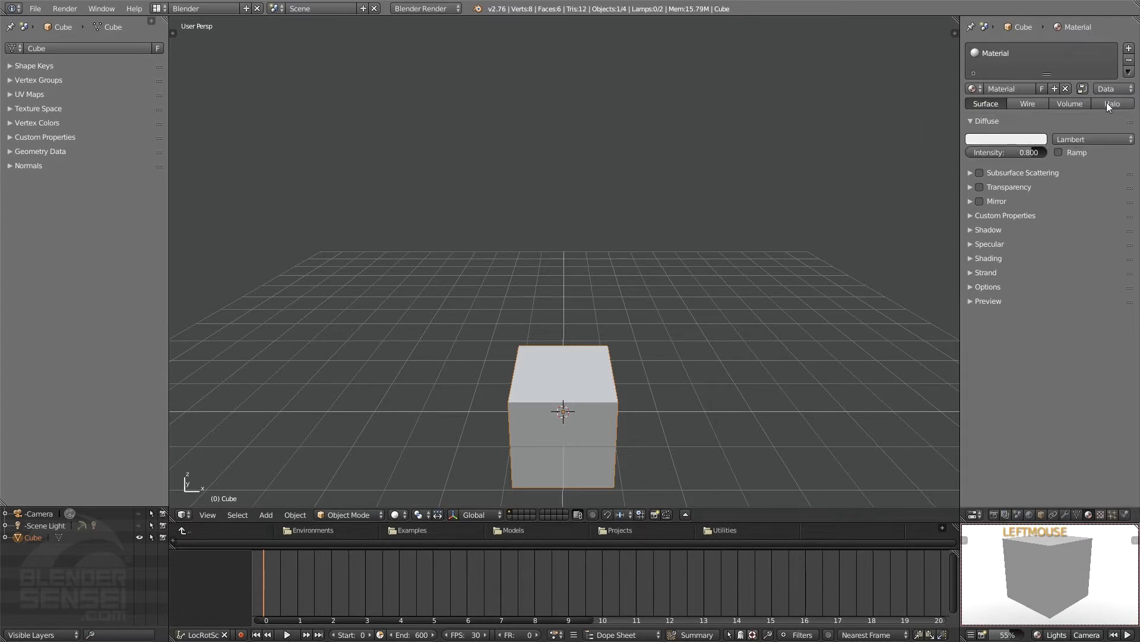
# - Try the Wire, Volume and Halo types on the cube's material and return it to Surface
pyautogui.click(1034, 106)
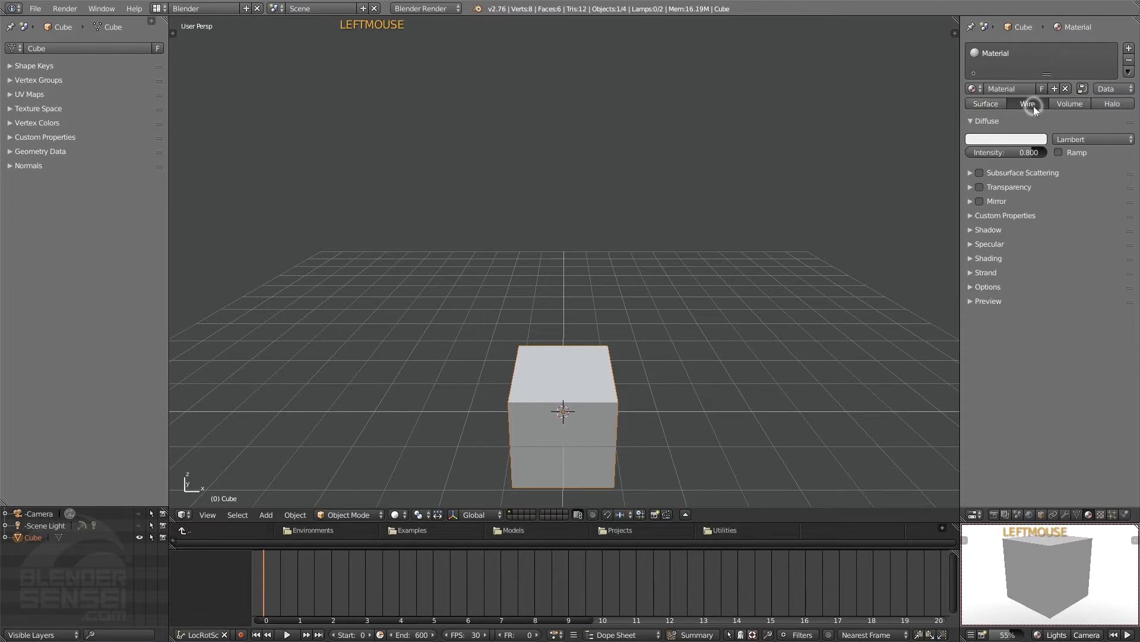
pyautogui.click(1066, 105)
pyautogui.click(1120, 105)
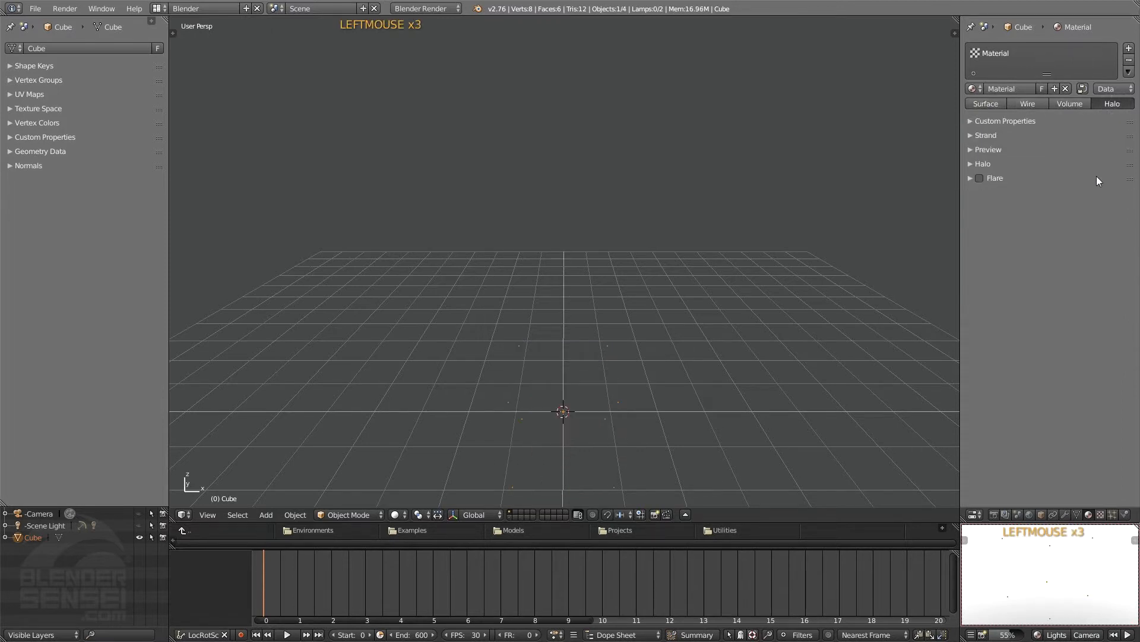
pyautogui.moveTo(570, 232); pyautogui.dragTo(594, 229, button='middle')
pyautogui.click(1033, 105)
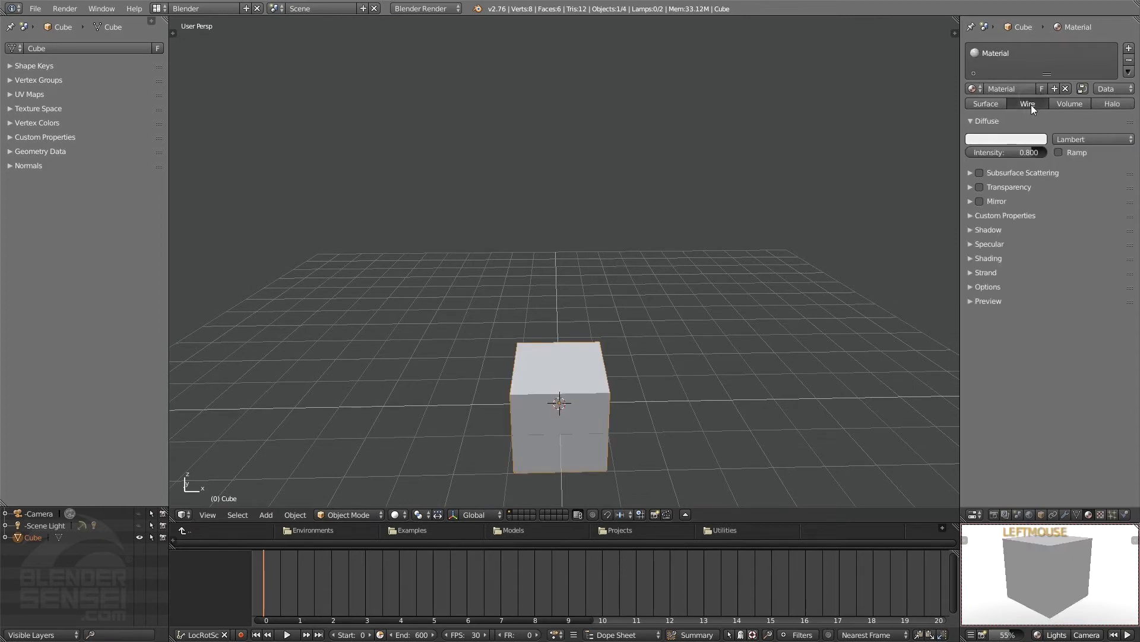
pyautogui.click(988, 104)
# - Set the cube's material type to Wire, render the image and return to the 3D view
pyautogui.click(1035, 105)
pyautogui.click(982, 634)
pyautogui.press('F12')
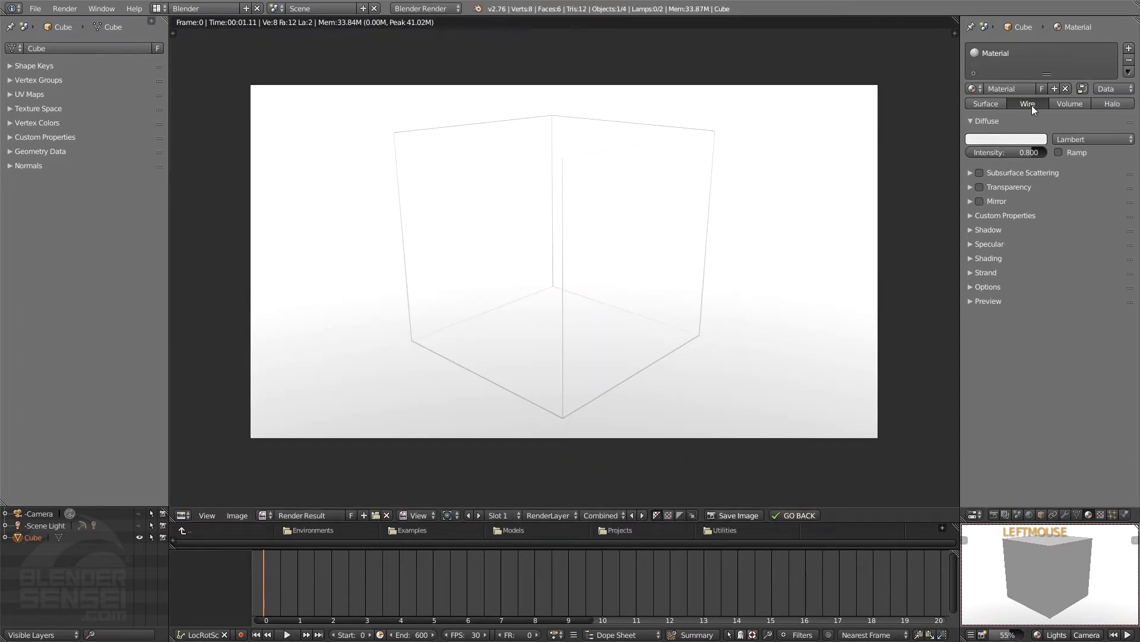
pyautogui.click(1030, 104)
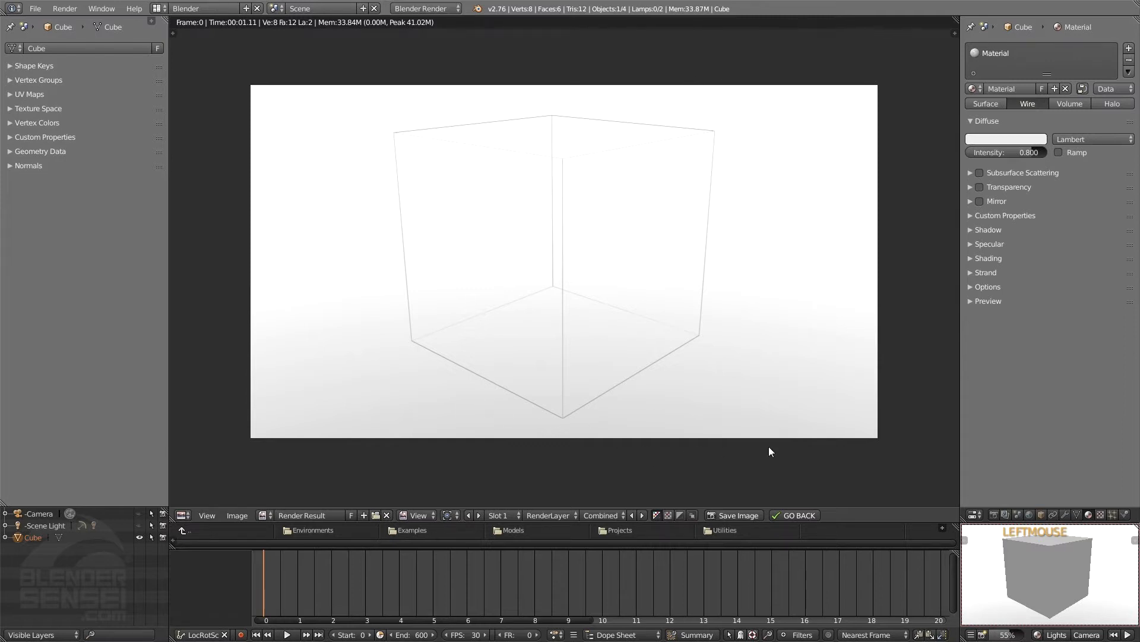
pyautogui.click(803, 516)
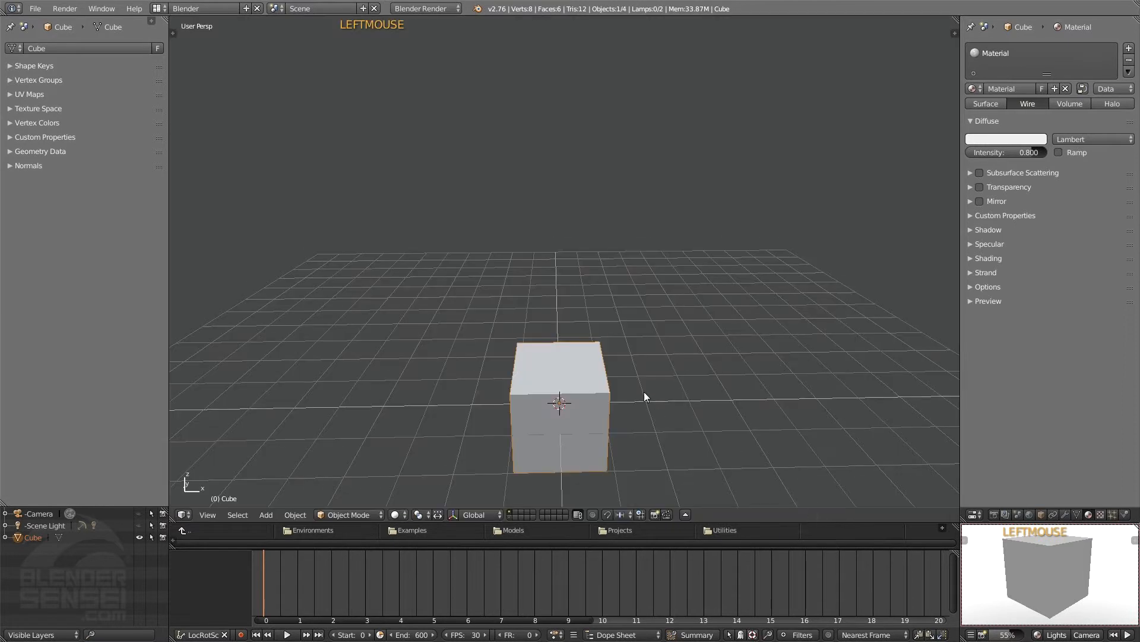
# - Set the cube's material type to Surface and rename the material Basic
pyautogui.keyDown('shift'); pyautogui.moveTo(645, 396); pyautogui.dragTo(786, 281, button='middle'); pyautogui.keyUp('shift')
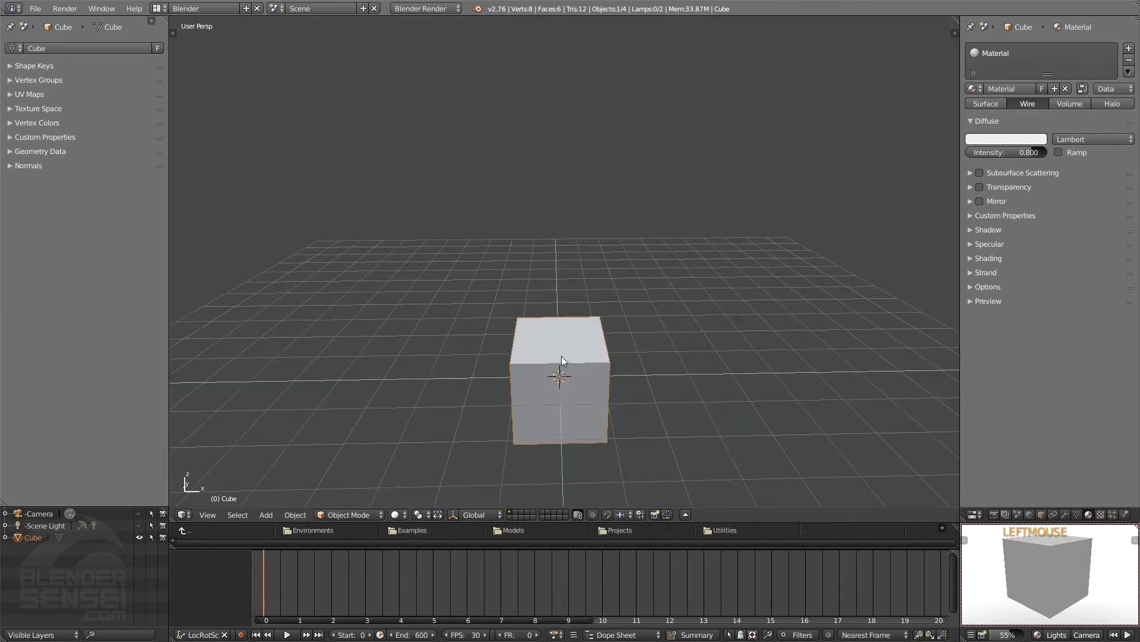
pyautogui.click(989, 102)
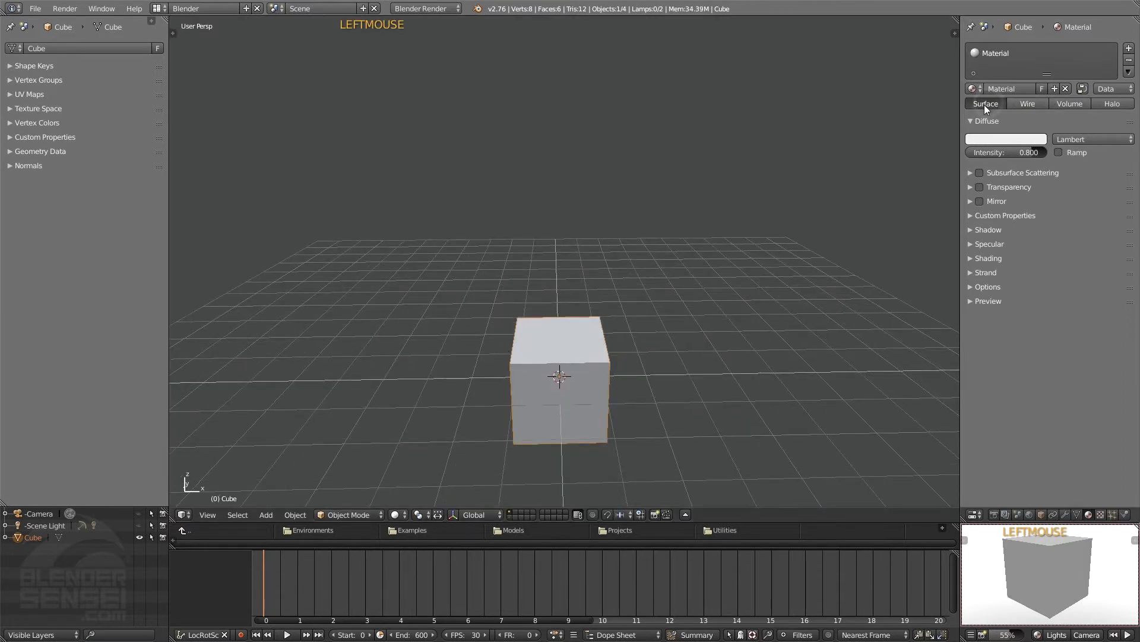
pyautogui.click(985, 104)
pyautogui.write('Basic')
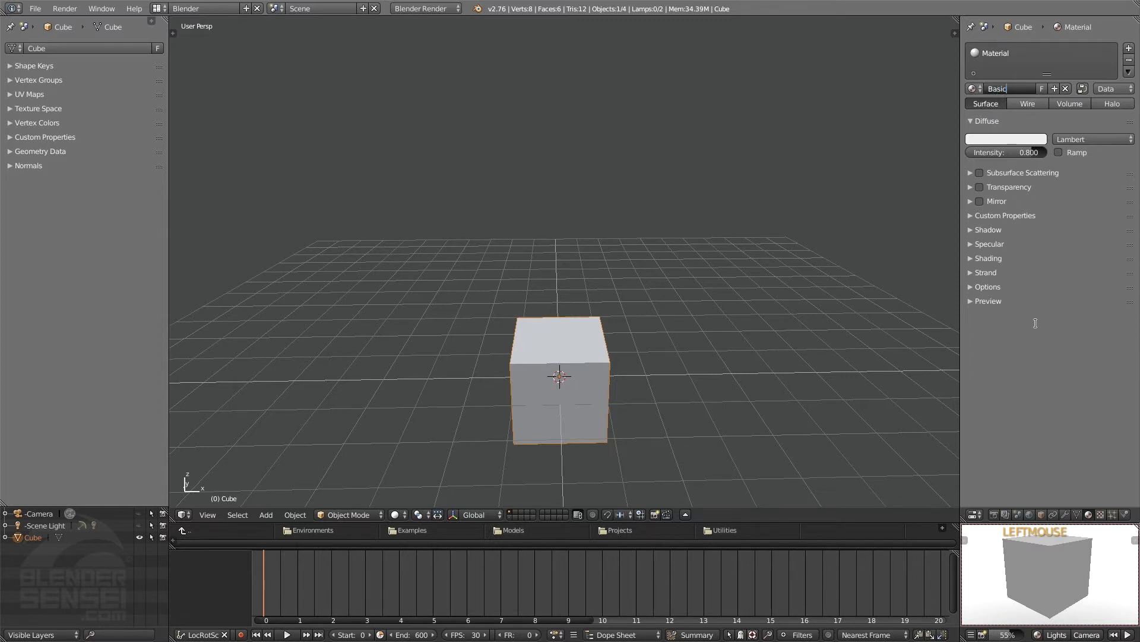
pyautogui.click(1055, 364)
# - Show the tool shelf and the properties sidebar in the 3D view and add a bevel to the cube
pyautogui.moveTo(629, 391); pyautogui.dragTo(586, 316, button='middle')
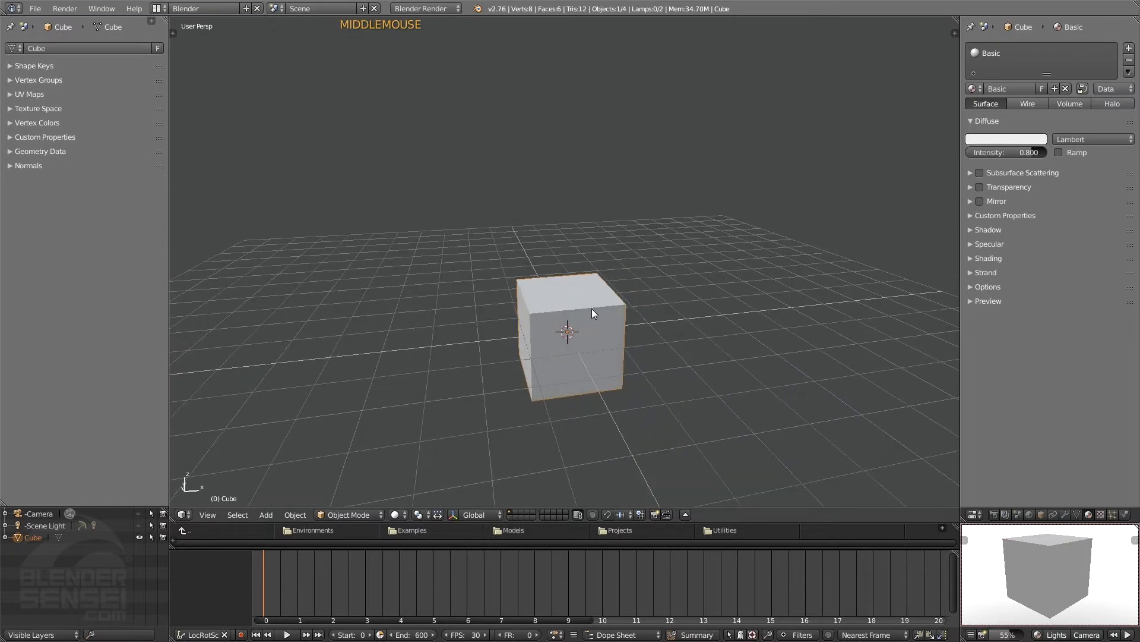
pyautogui.press('n')
pyautogui.press('t')
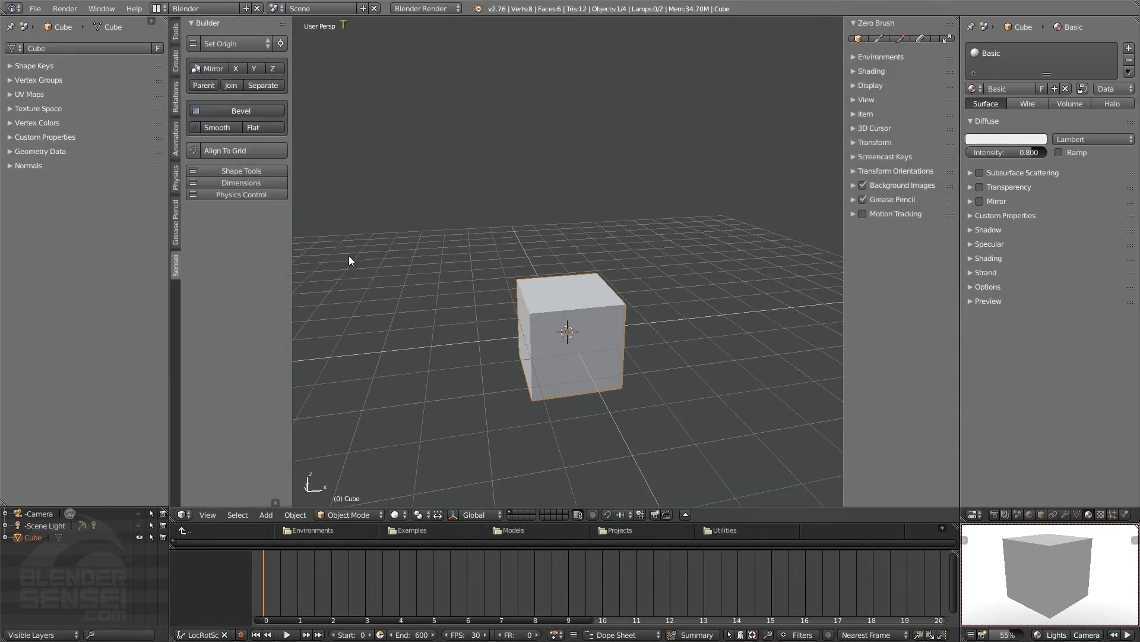
pyautogui.click(266, 114)
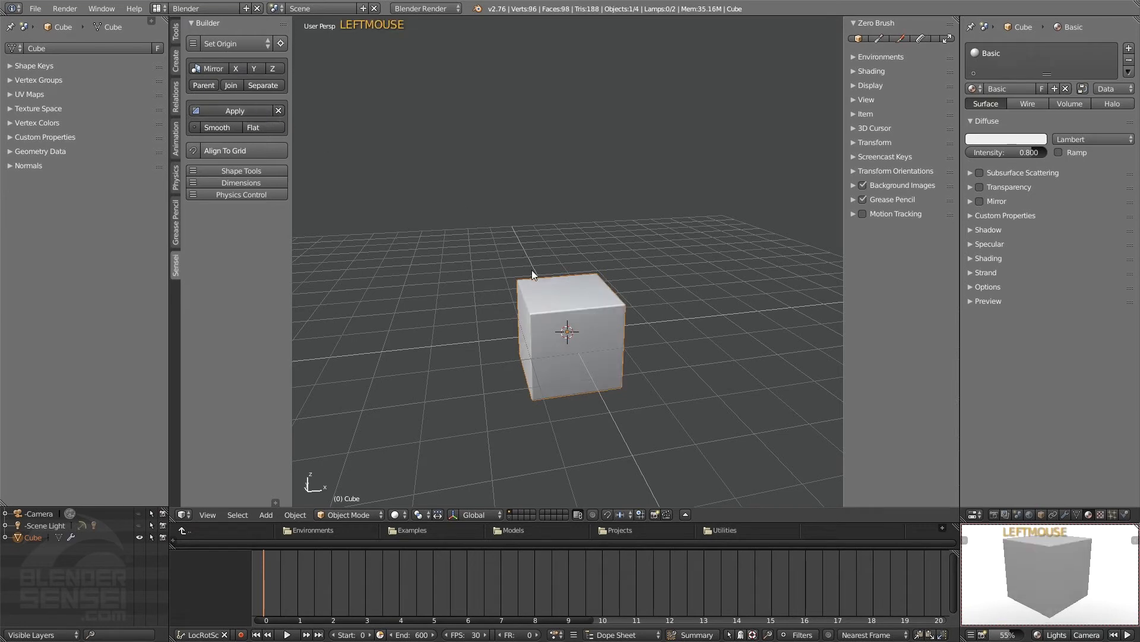
pyautogui.moveTo(532, 270); pyautogui.dragTo(593, 323, button='middle')
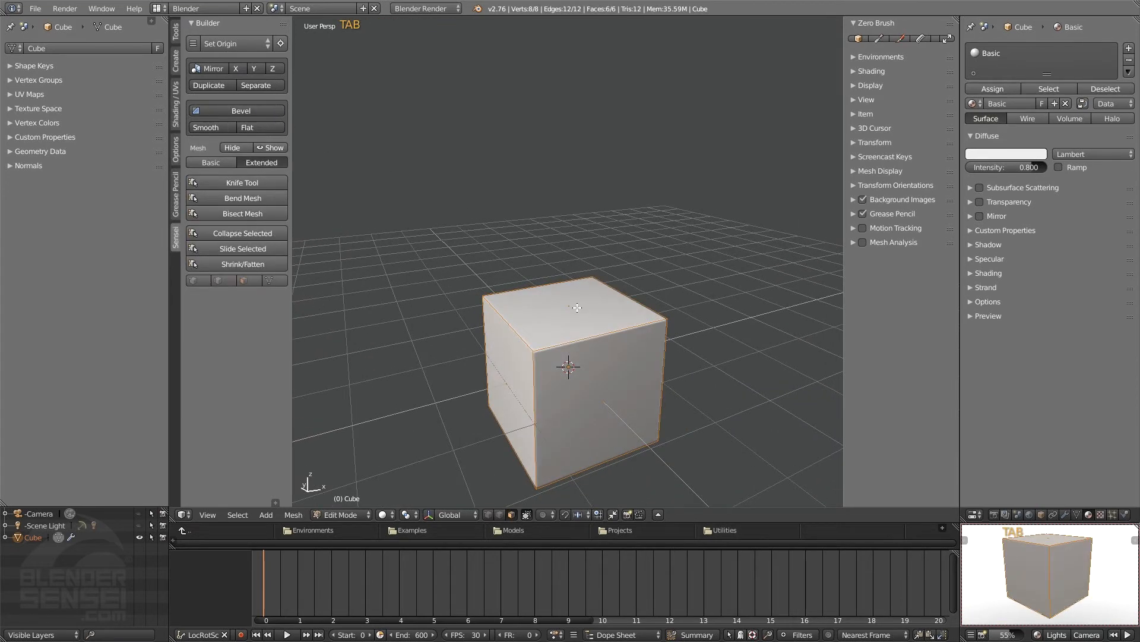
# - Extrude the cube's top face upward by about 0.36
pyautogui.click(577, 308)
pyautogui.moveTo(587, 345); pyautogui.dragTo(613, 344, button='middle')
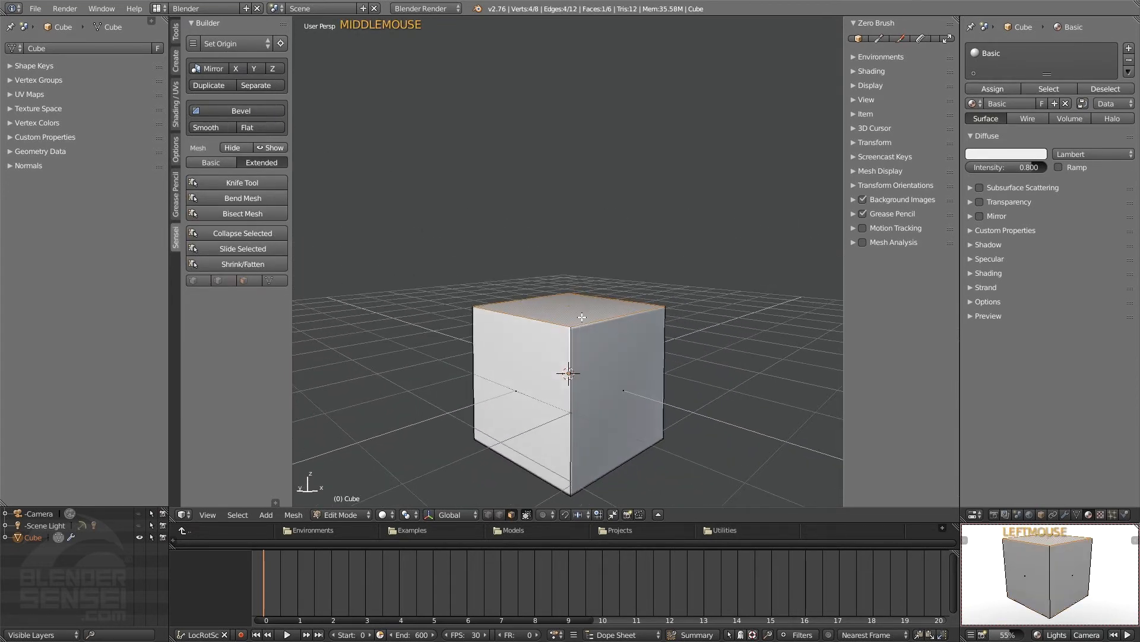
pyautogui.press('e')
pyautogui.press('e')
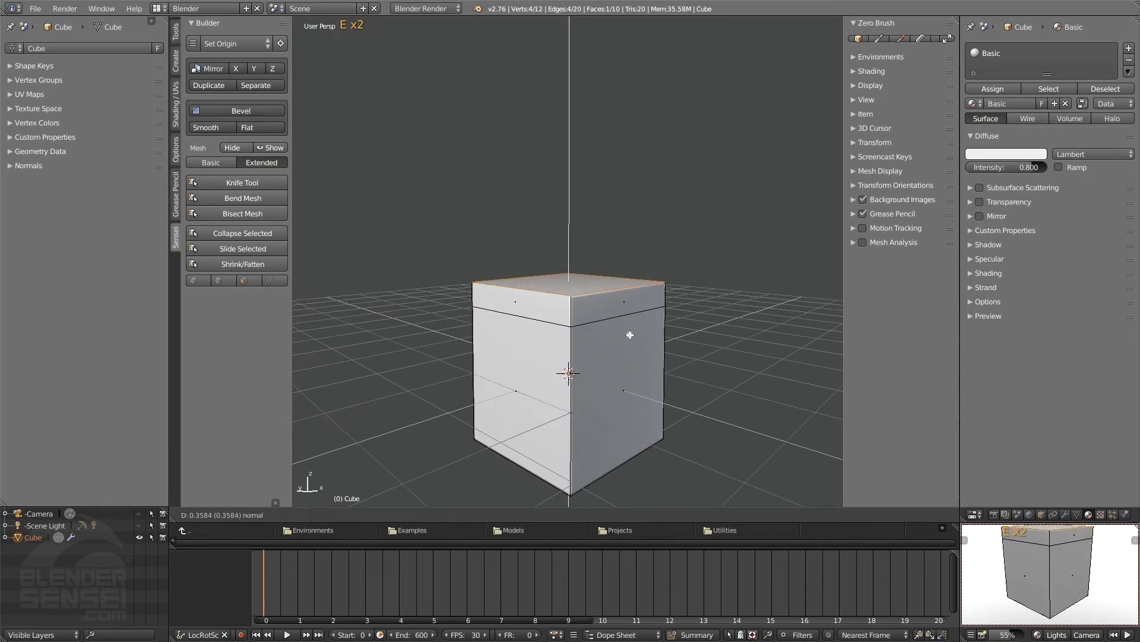
pyautogui.click(630, 335)
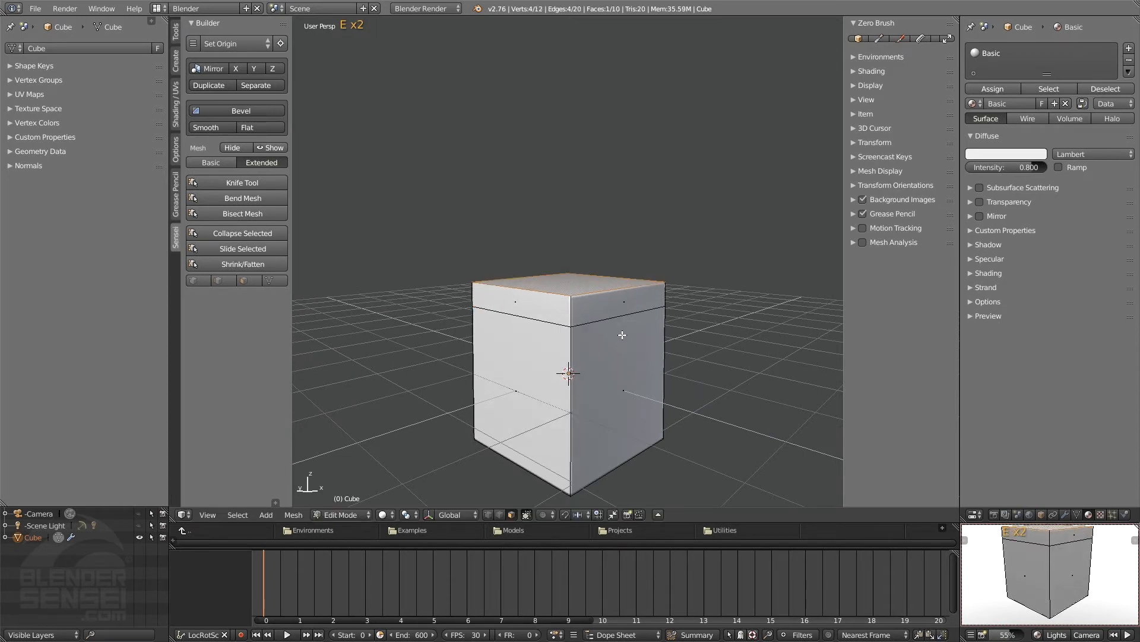
# - Push the ring of side faces around the extruded section outward with the Inset Faces depth to form a wide slab, and leave Edit Mode
pyautogui.keyDown('alt'); pyautogui.click(570, 312); pyautogui.keyUp('alt')
pyautogui.moveTo(572, 313); pyautogui.dragTo(579, 290, button='middle')
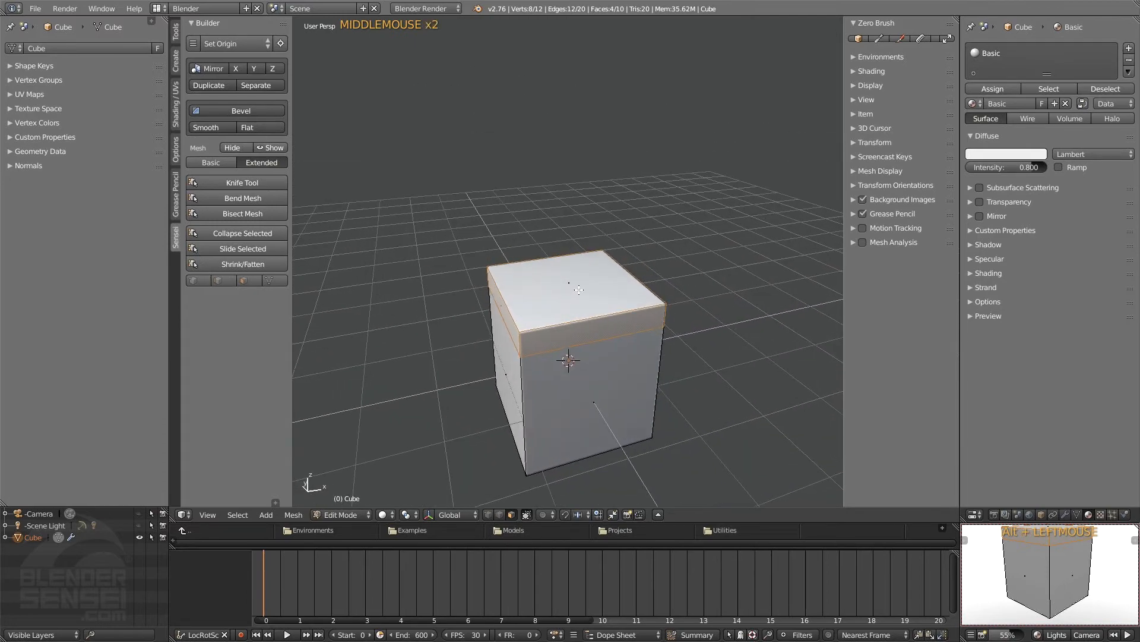
pyautogui.hotkey('shift', 'e')
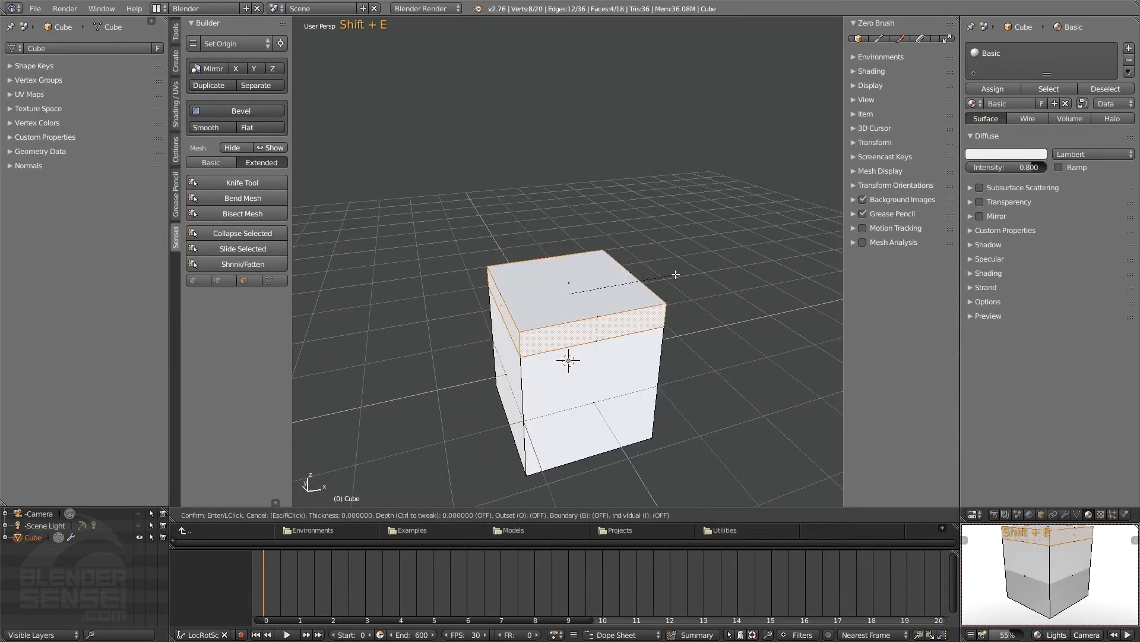
pyautogui.press('space')
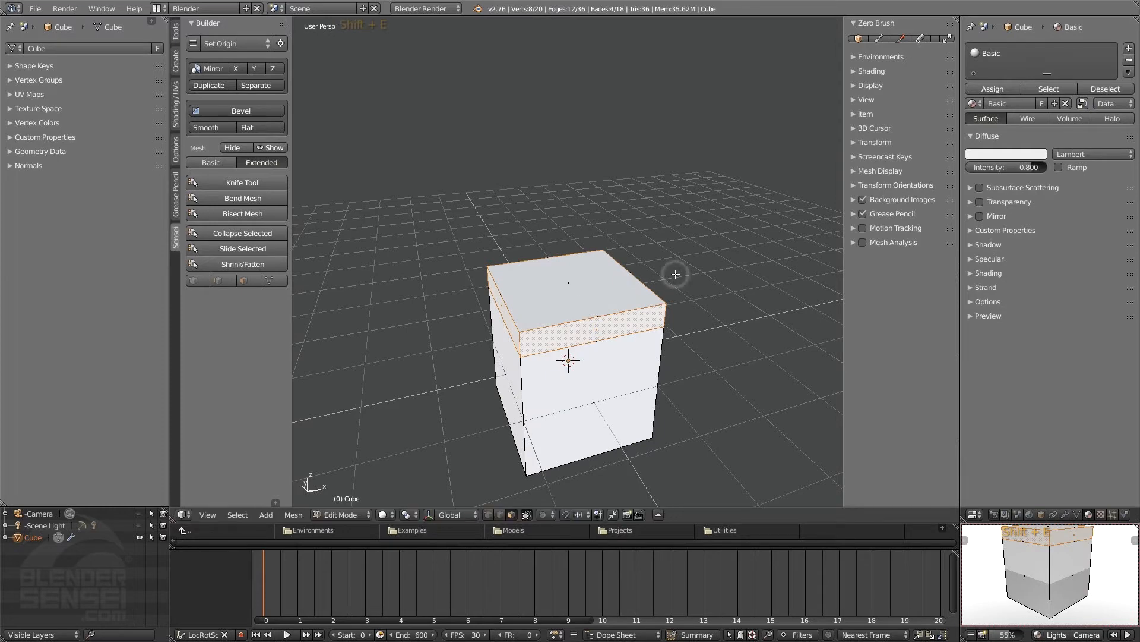
pyautogui.press('space')
pyautogui.press('space')
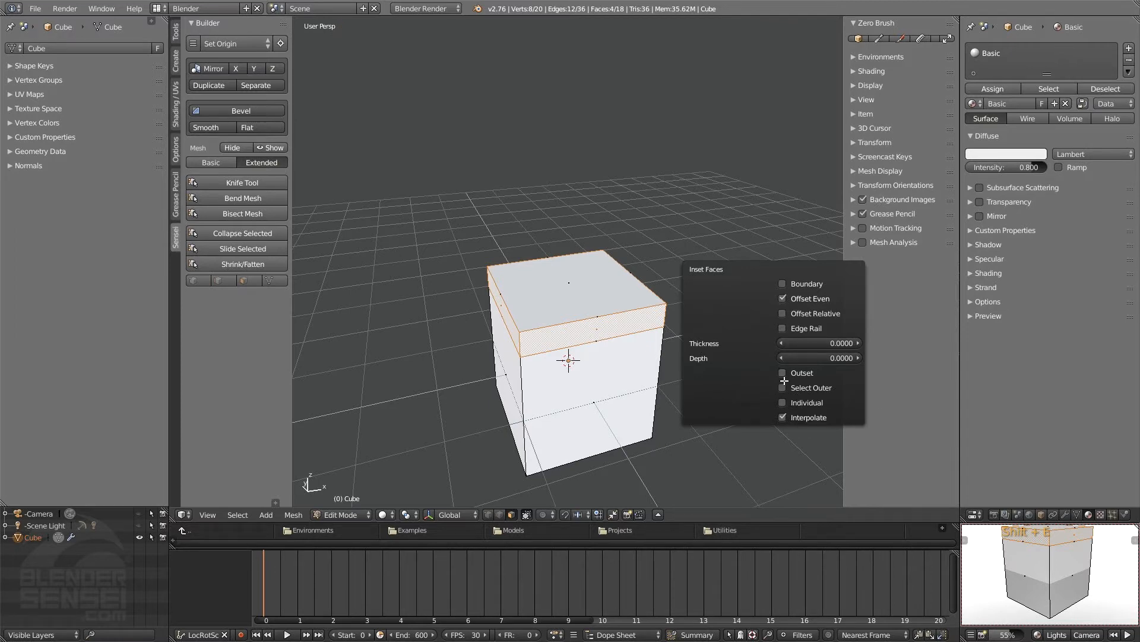
pyautogui.moveTo(809, 358); pyautogui.dragTo(944, 358)
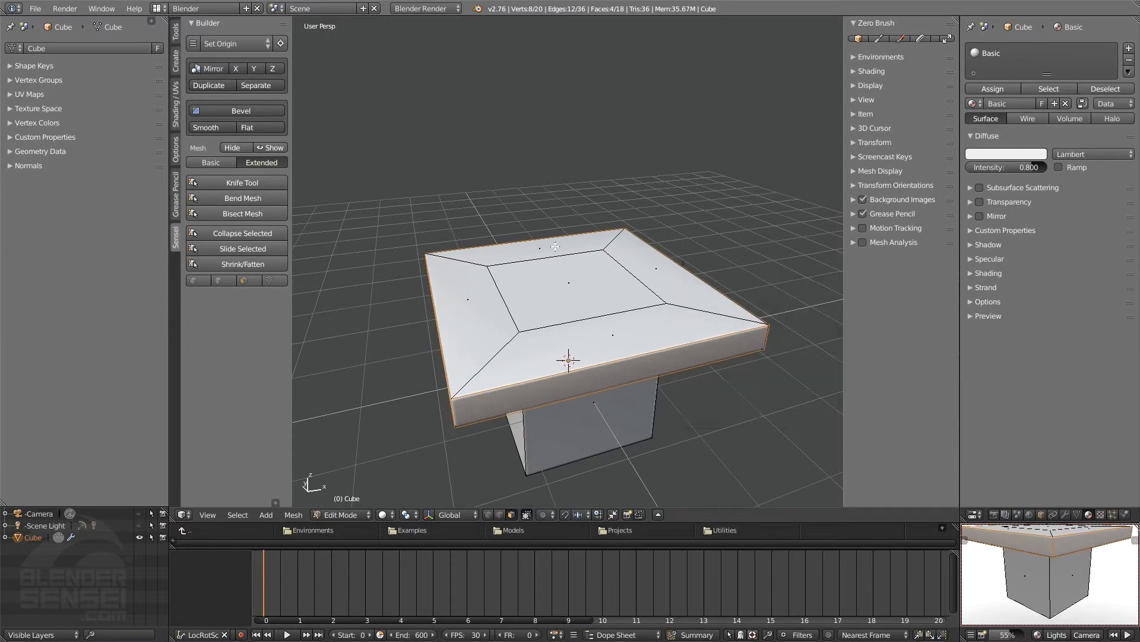
pyautogui.moveTo(594, 285); pyautogui.dragTo(687, 161, button='middle')
pyautogui.moveTo(684, 210); pyautogui.dragTo(554, 234, button='middle')
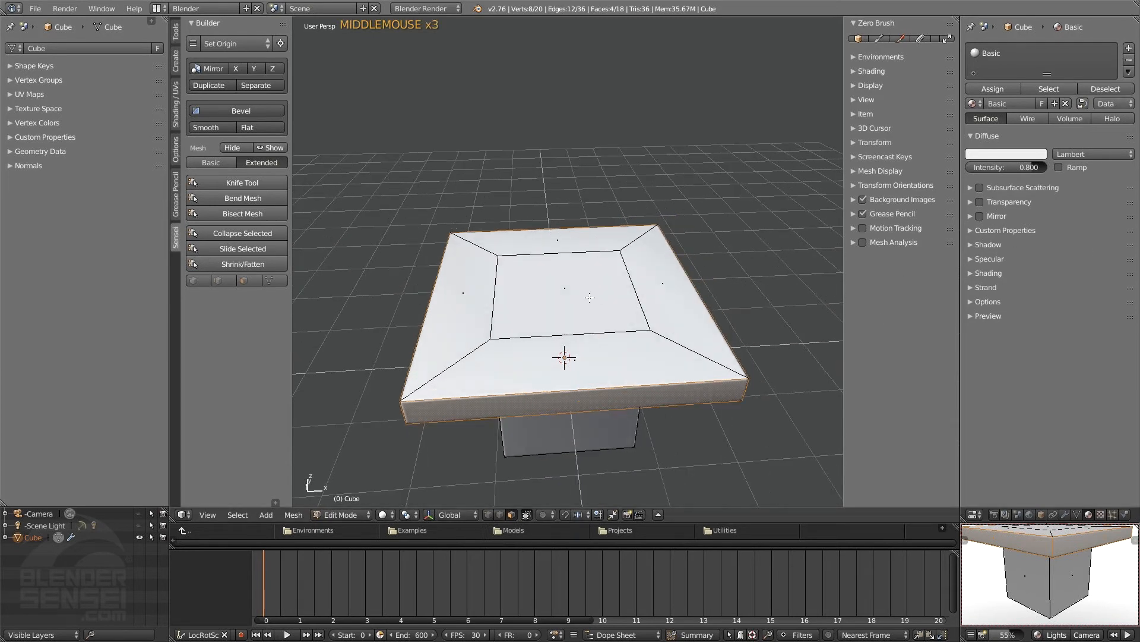
pyautogui.moveTo(590, 297); pyautogui.dragTo(598, 297, button='middle')
pyautogui.press('Tab')
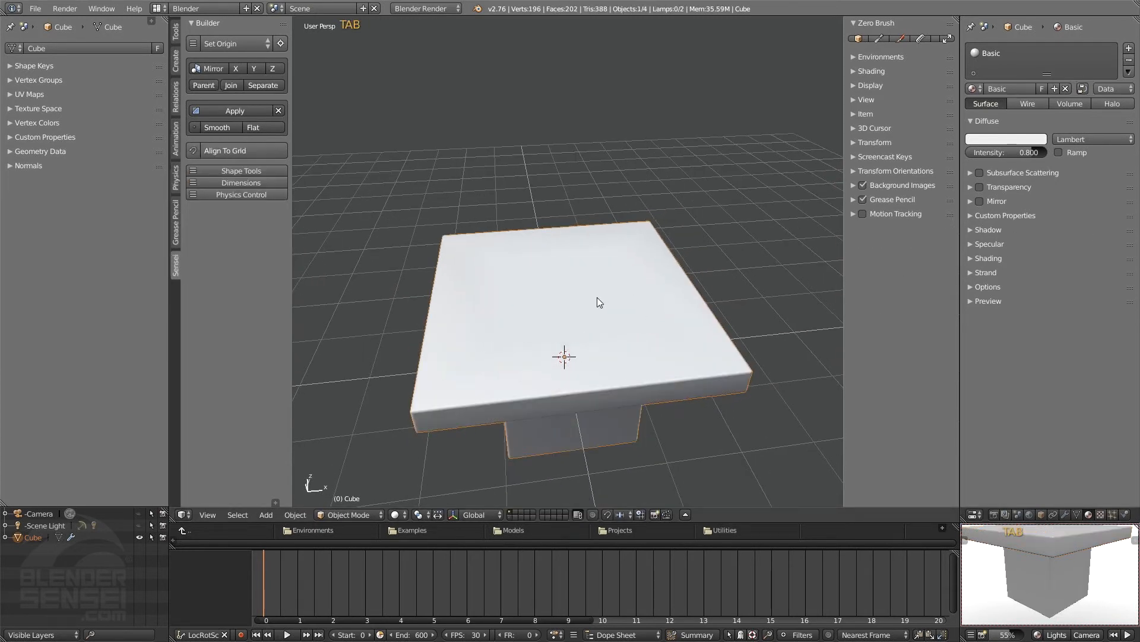
# - Add a UV sphere and raise it along Z to about 3.45, above the slab
pyautogui.hotkey('shift', 'a')
pyautogui.moveTo(598, 292)
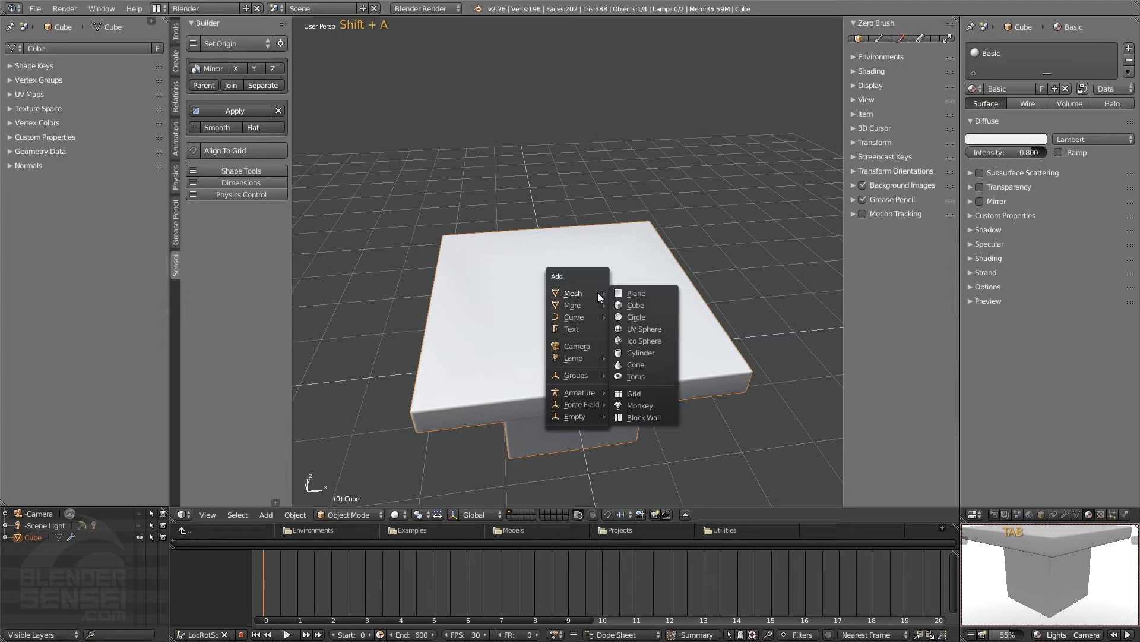
pyautogui.click(650, 332)
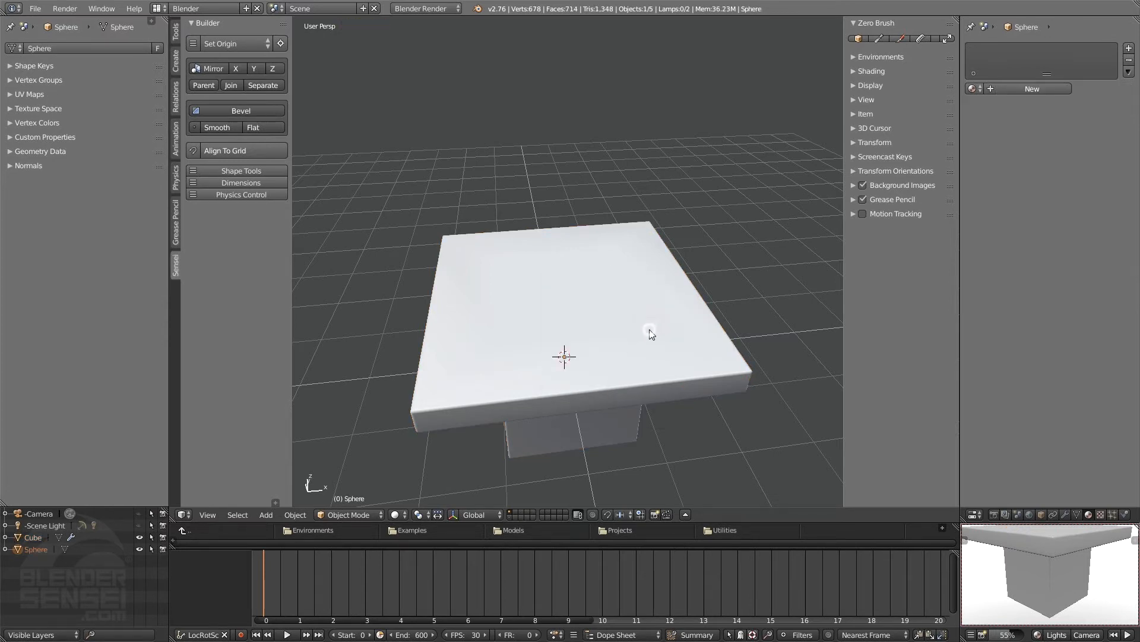
pyautogui.moveTo(650, 333); pyautogui.dragTo(625, 377, button='middle')
pyautogui.press('g')
pyautogui.press('z')
pyautogui.click(612, 240)
# - Scale the sphere up to a diameter of about 3.03
pyautogui.press('s')
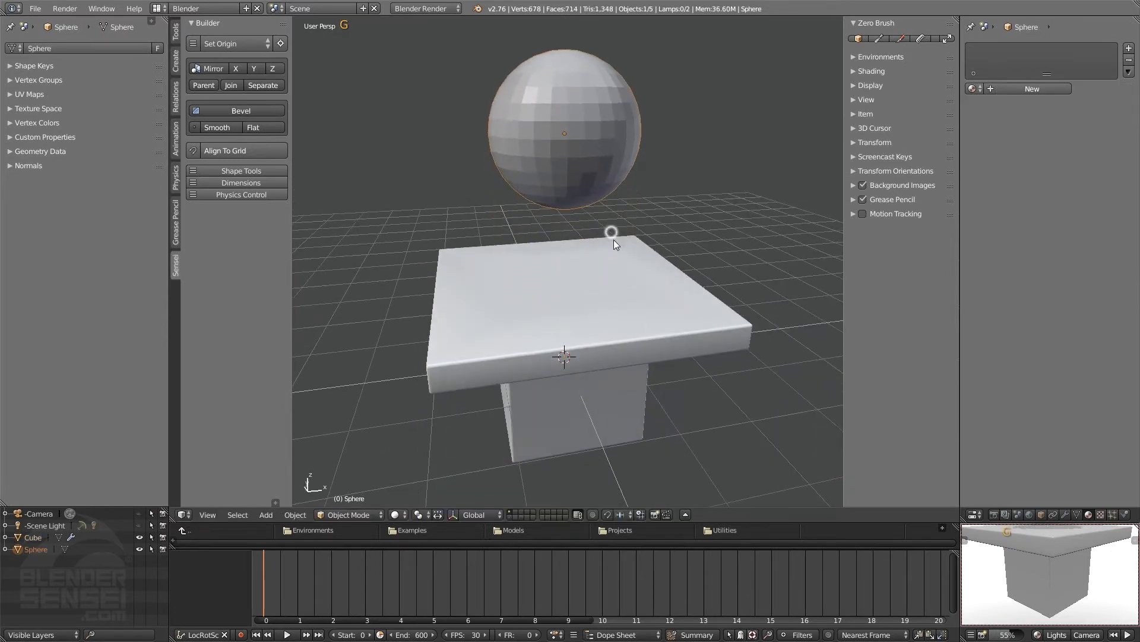
pyautogui.click(657, 314)
pyautogui.keyDown('shift'); pyautogui.moveTo(656, 313); pyautogui.dragTo(649, 290, button='middle'); pyautogui.keyUp('shift')
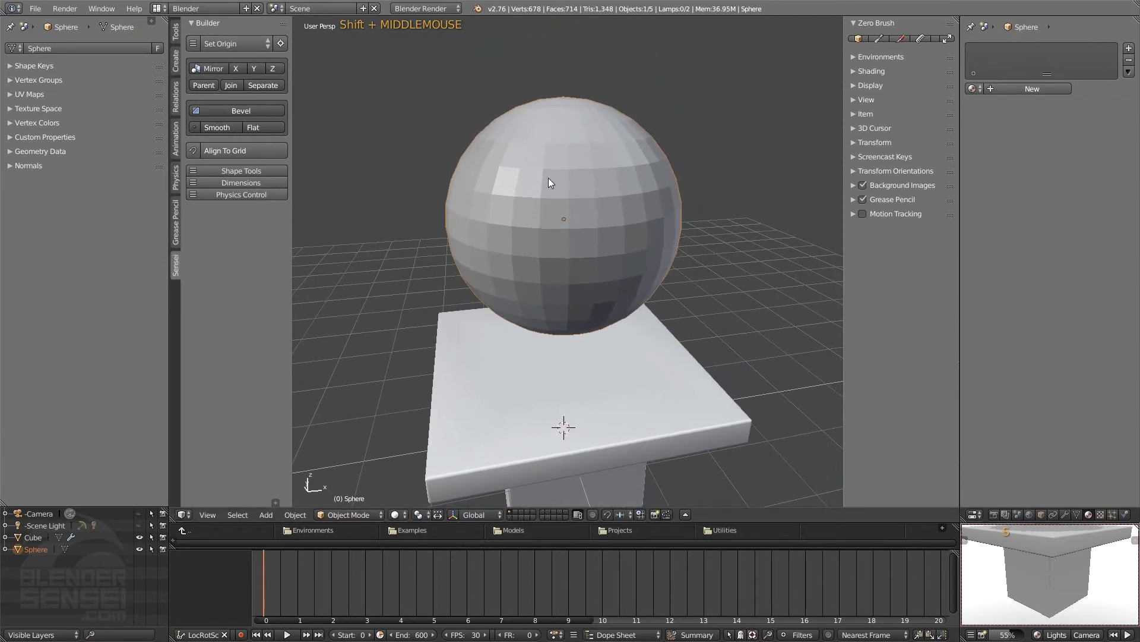
# - Create a new material on the sphere and name it Sphere Wire
pyautogui.click(1042, 90)
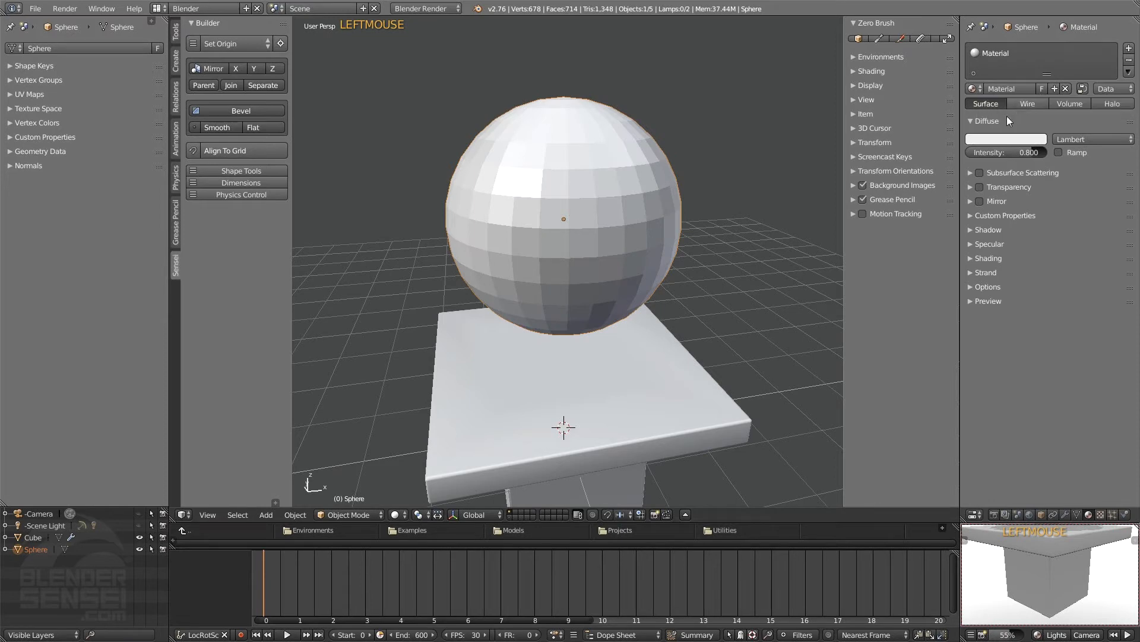
pyautogui.doubleClick(1024, 88)
pyautogui.write('Sphere Wire')
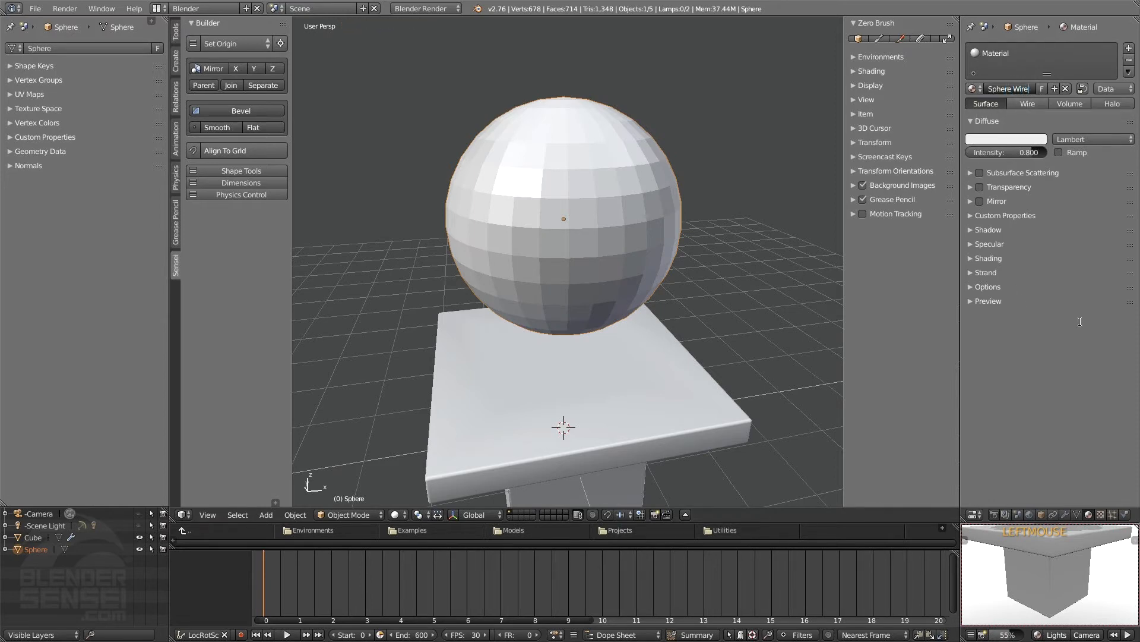
pyautogui.click(1078, 325)
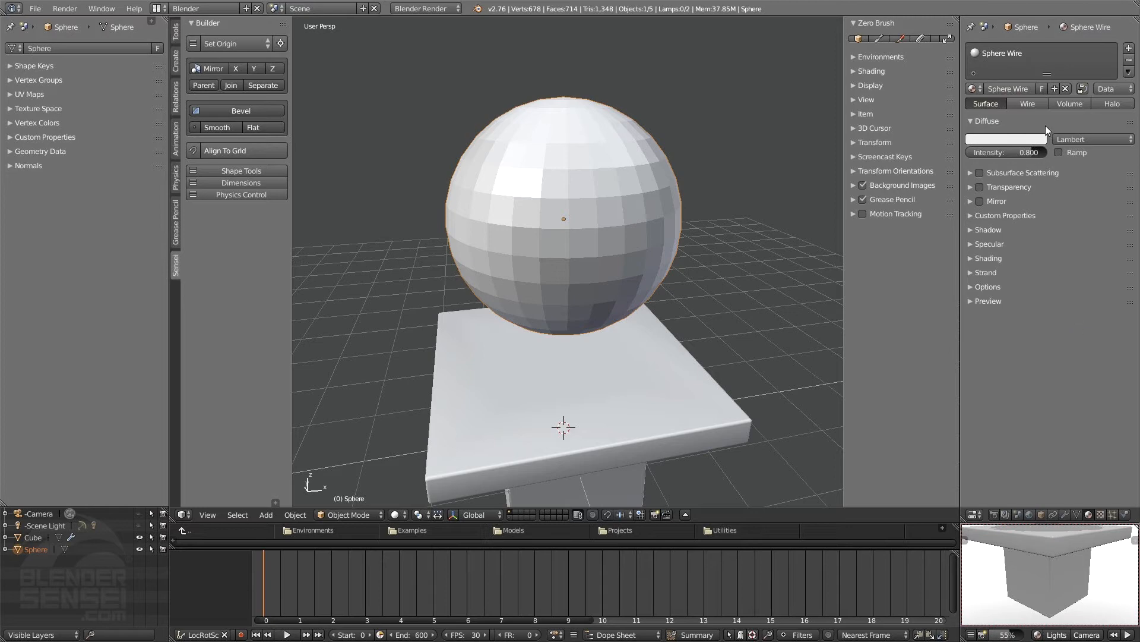
# - Set the Sphere Wire material's type to Wire and its diffuse color to green
pyautogui.click(1034, 103)
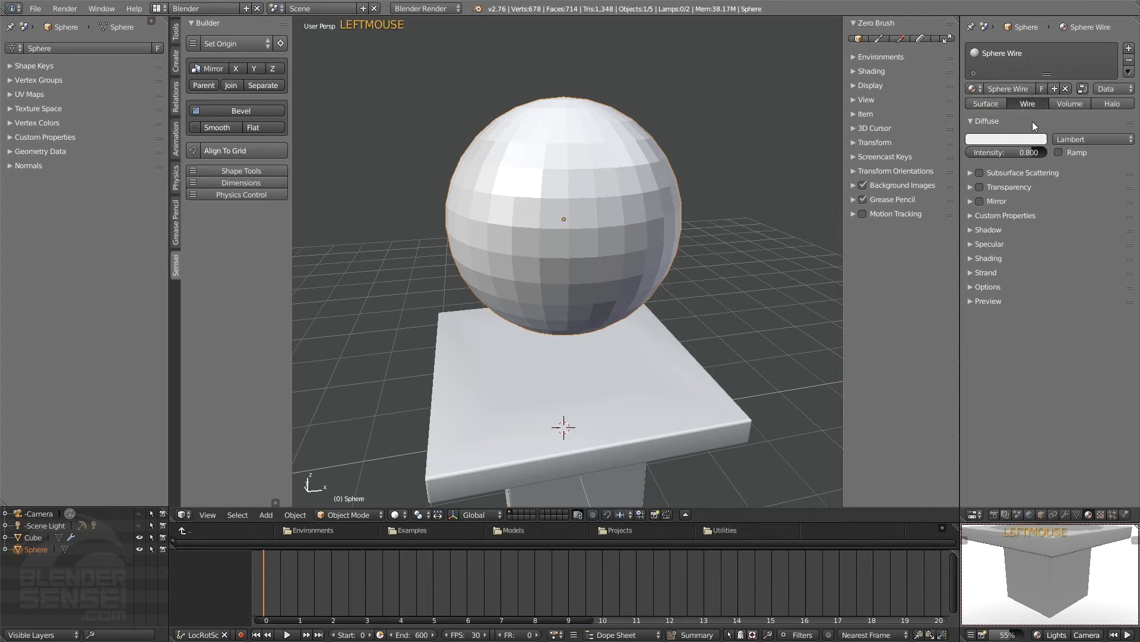
pyautogui.click(1028, 140)
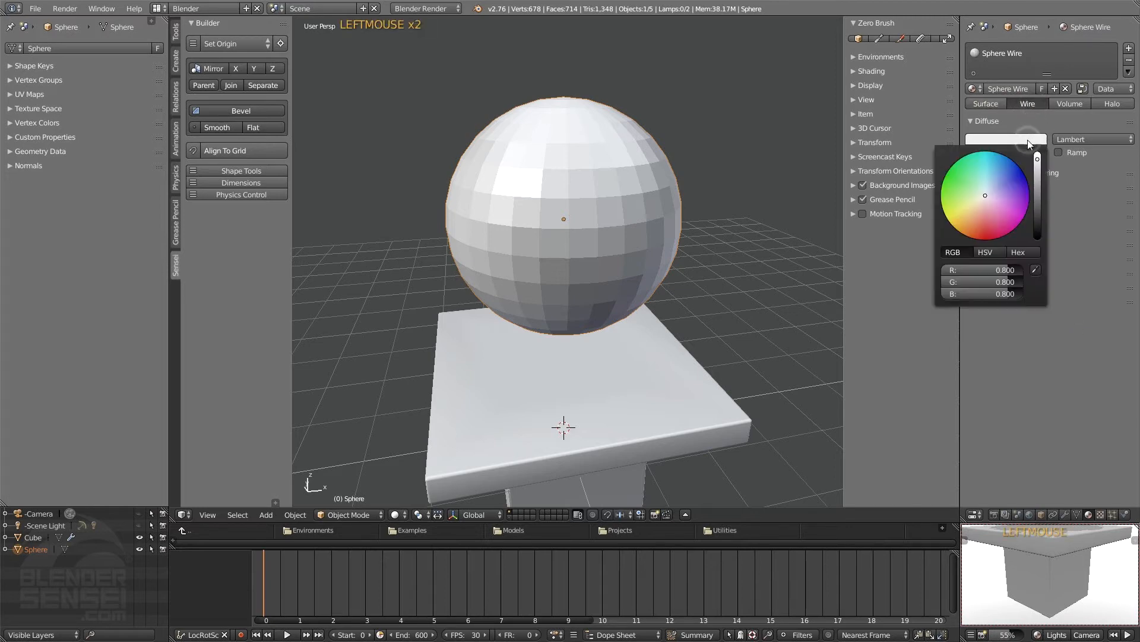
pyautogui.click(971, 192)
# - Enable Z Transparency on the Sphere Wire material and lower its alpha to about 0.31
pyautogui.click(979, 187)
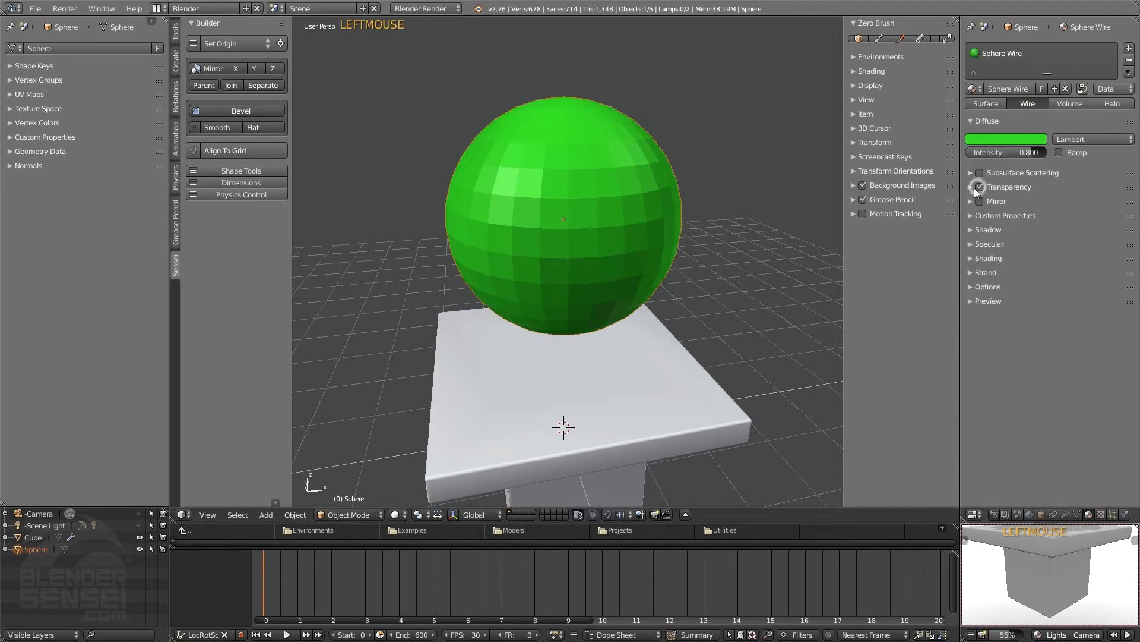
pyautogui.click(971, 187)
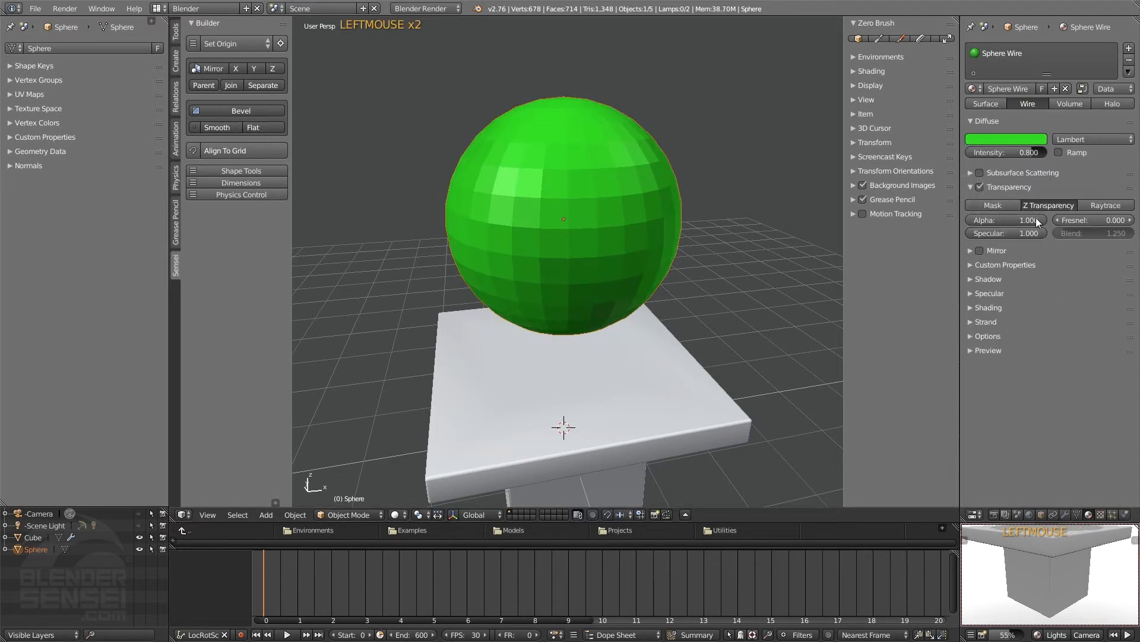
pyautogui.moveTo(1036, 217); pyautogui.dragTo(1000, 218)
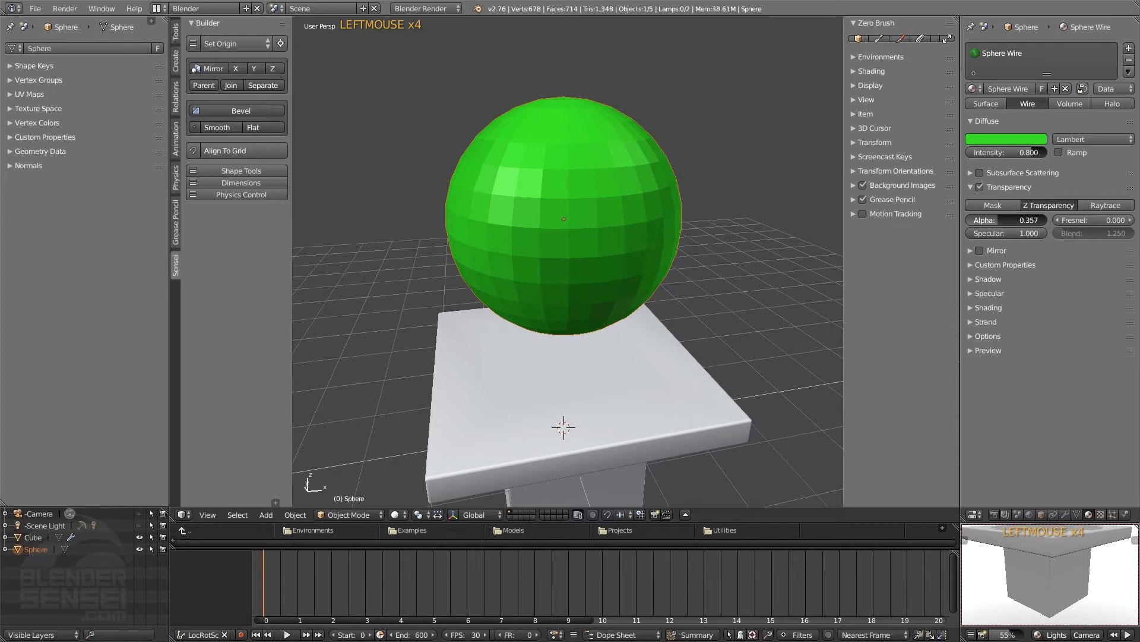
# - Frame the sphere in the small preview viewport and switch that viewport to rendered shading to examine the transparent wire
pyautogui.scroll(-3, 1075, 588)
pyautogui.keyDown('shift'); pyautogui.moveTo(1073, 559); pyautogui.dragTo(1070, 595, button='middle'); pyautogui.keyUp('shift')
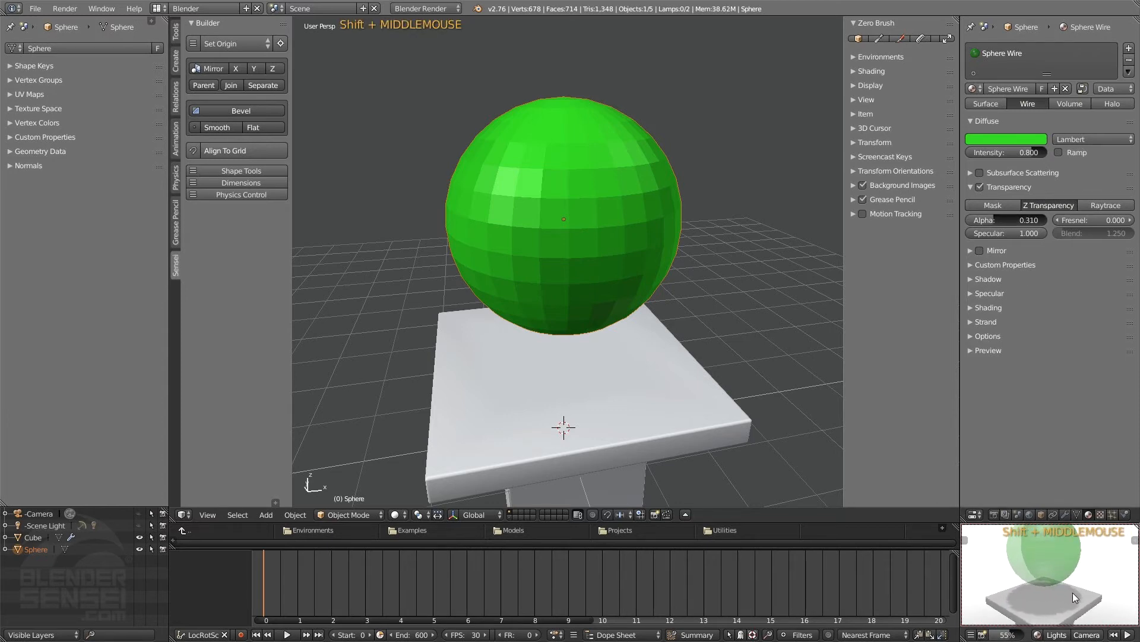
pyautogui.click(1038, 634)
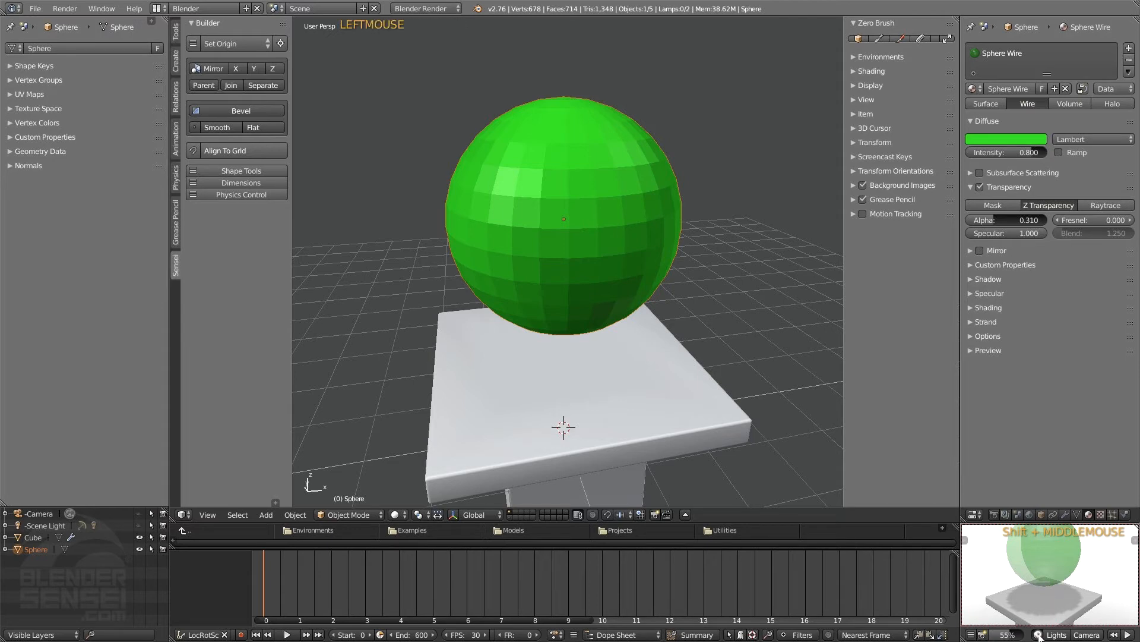
pyautogui.keyDown('shift'); pyautogui.moveTo(1065, 593); pyautogui.dragTo(1075, 572, button='middle'); pyautogui.keyUp('shift')
# - Set the sphere material's alpha to 0, take the preview out of rendered shading, and keyframe the alpha at frame 0
pyautogui.doubleClick(1027, 154)
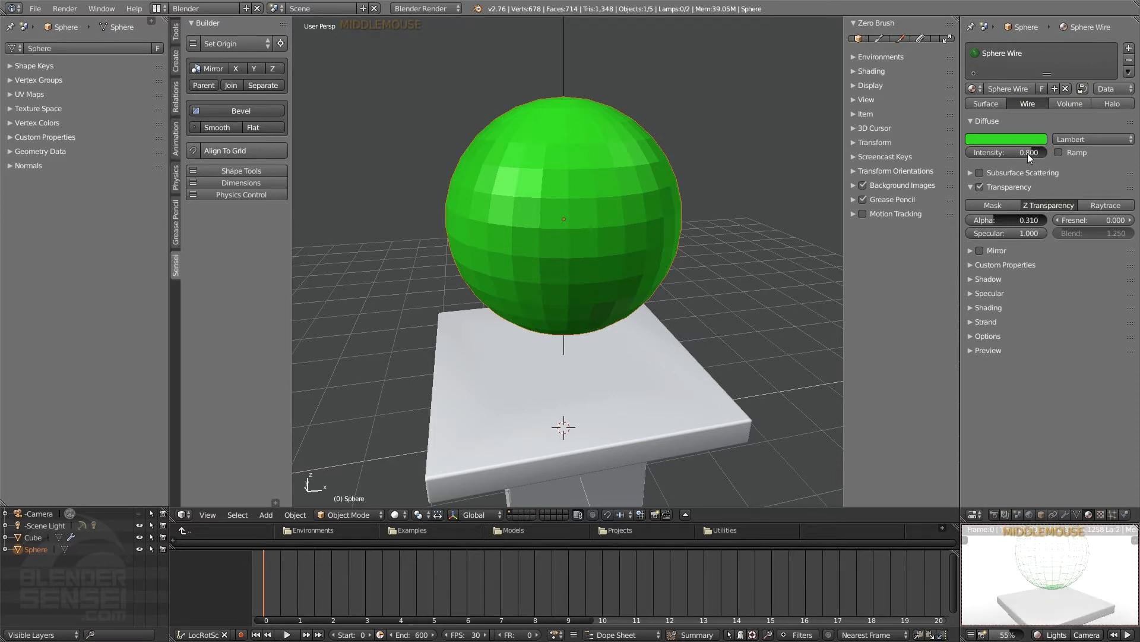
pyautogui.moveTo(1017, 228); pyautogui.dragTo(974, 221)
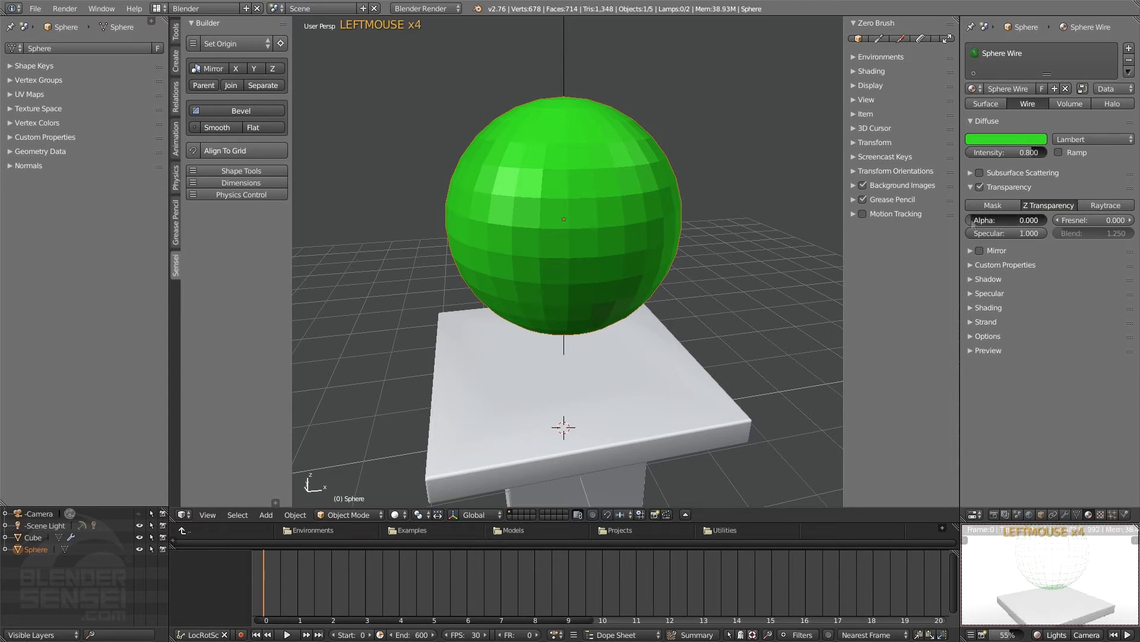
pyautogui.click(1037, 634)
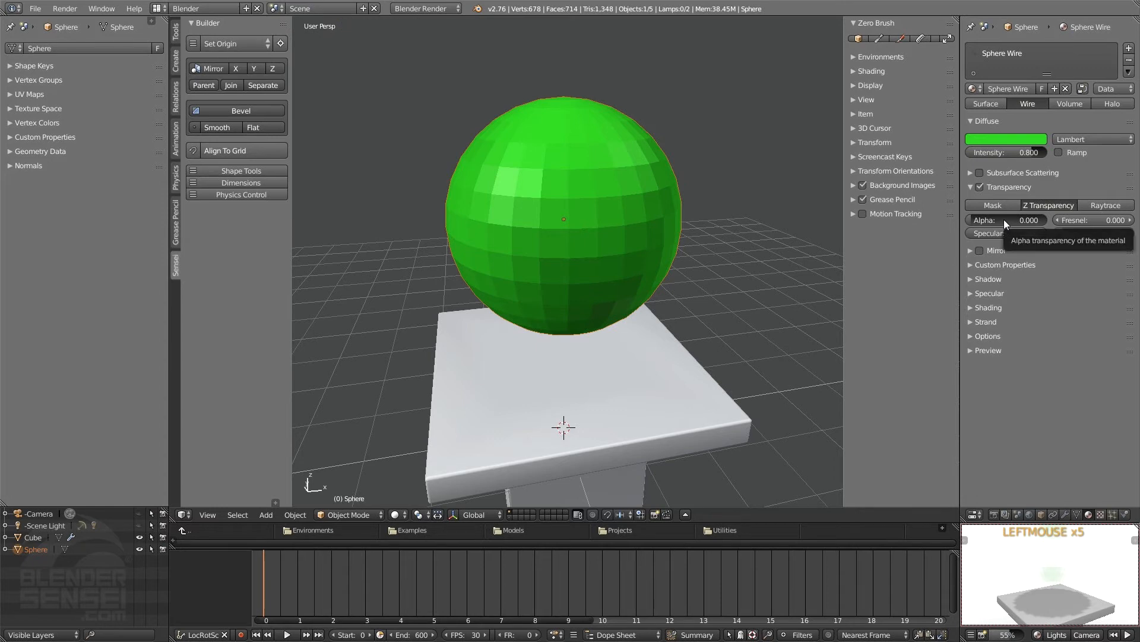
pyautogui.press('i')
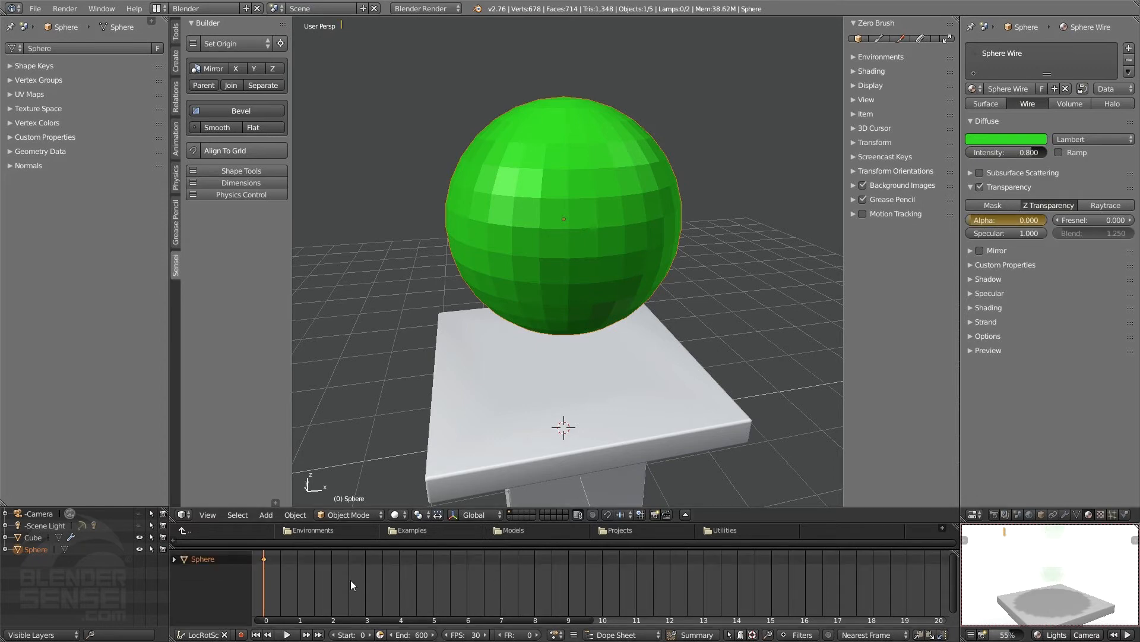
# - Move the timeline to frame 150, set the sphere material's alpha to 1 and keyframe it
pyautogui.rightClick(266, 586)
pyautogui.hotkey('alt', 'a')
pyautogui.moveTo(309, 597); pyautogui.dragTo(436, 601)
pyautogui.hotkey('alt', 'a')
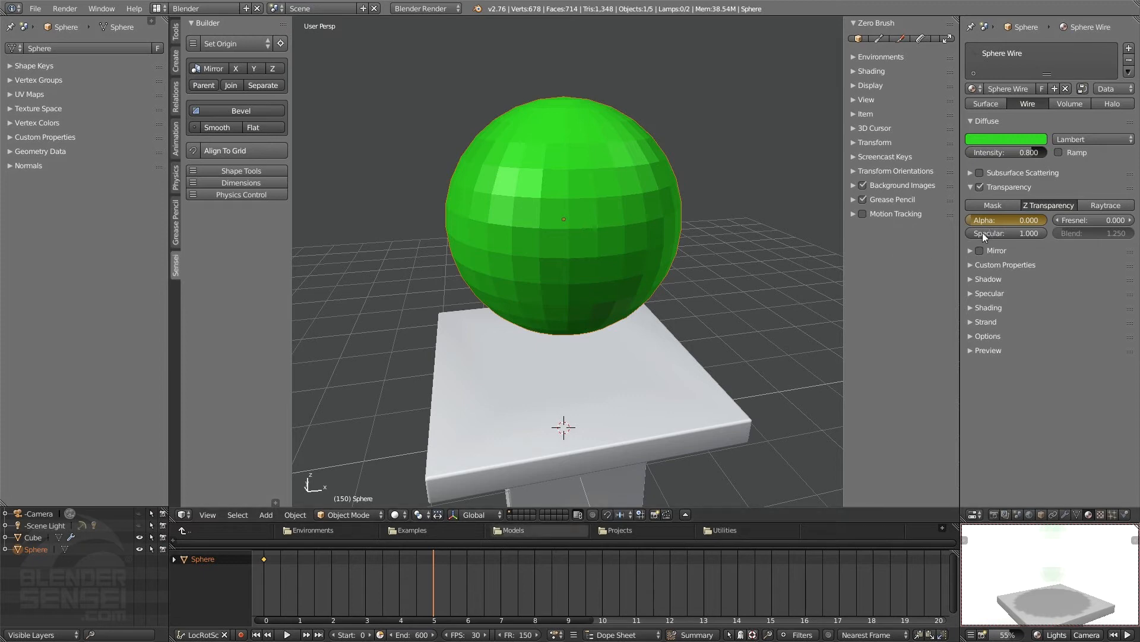
pyautogui.moveTo(986, 220); pyautogui.dragTo(1038, 227)
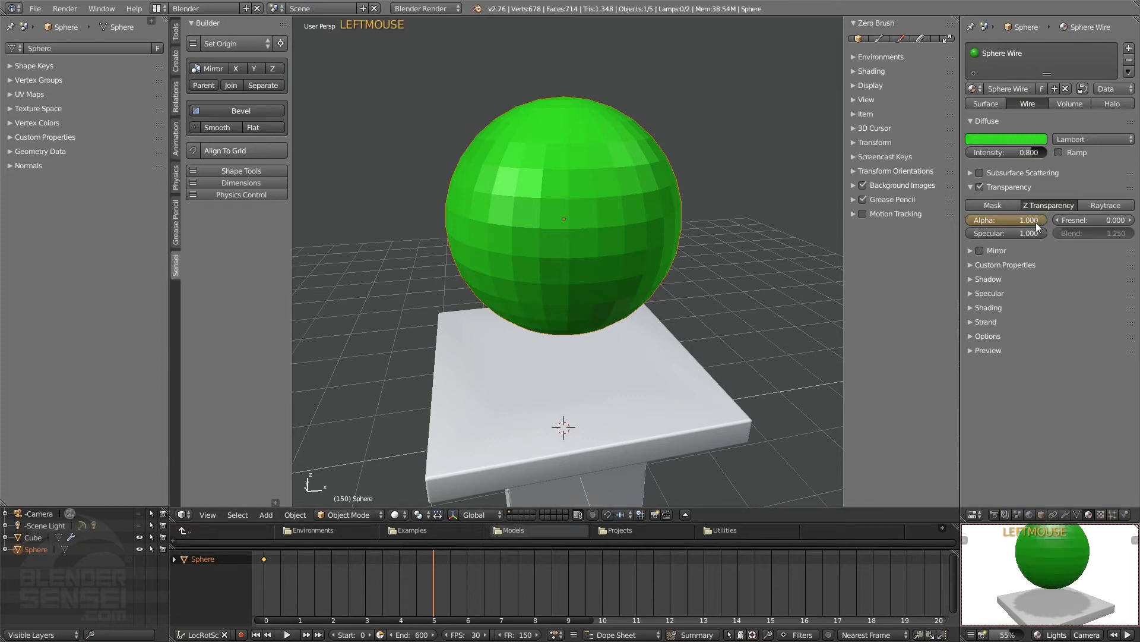
pyautogui.press('i')
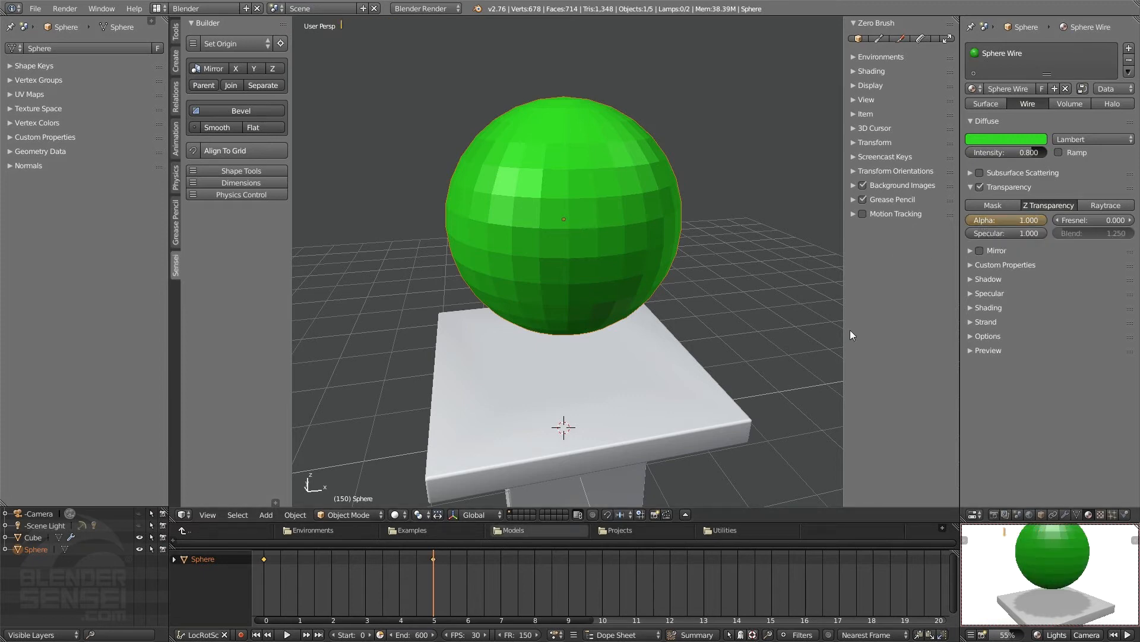
# - Move the timeline to frame 300, set the sphere material's alpha to 0 and keyframe it
pyautogui.hotkey('alt', 'a')
pyautogui.rightClick(434, 576)
pyautogui.hotkey('alt', 'a')
pyautogui.moveTo(1038, 221); pyautogui.dragTo(976, 223)
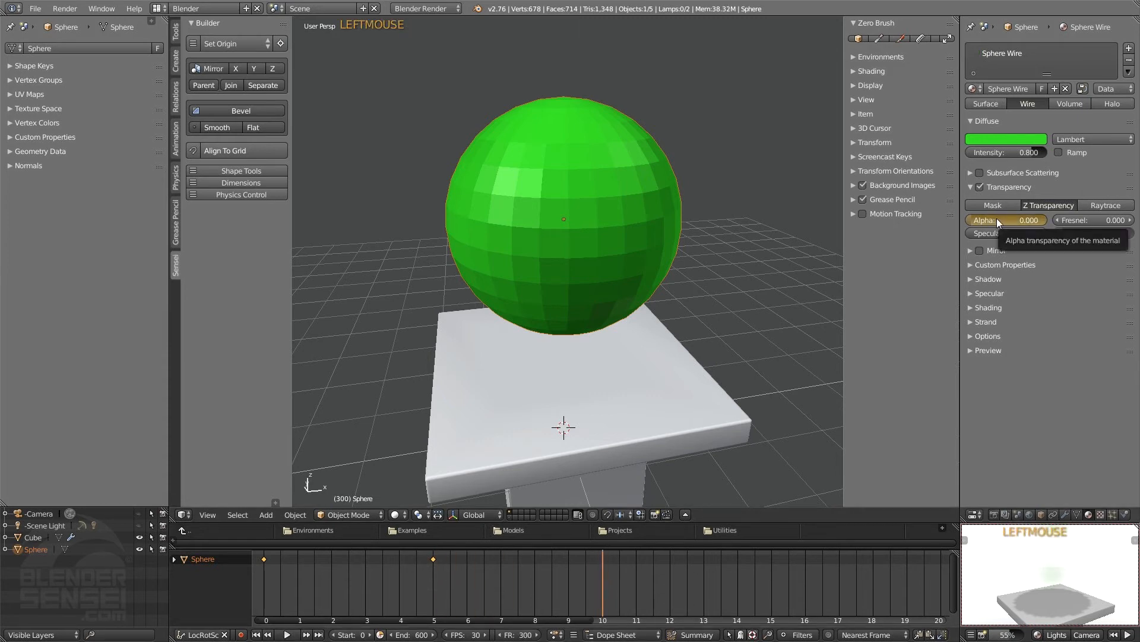
pyautogui.press('i')
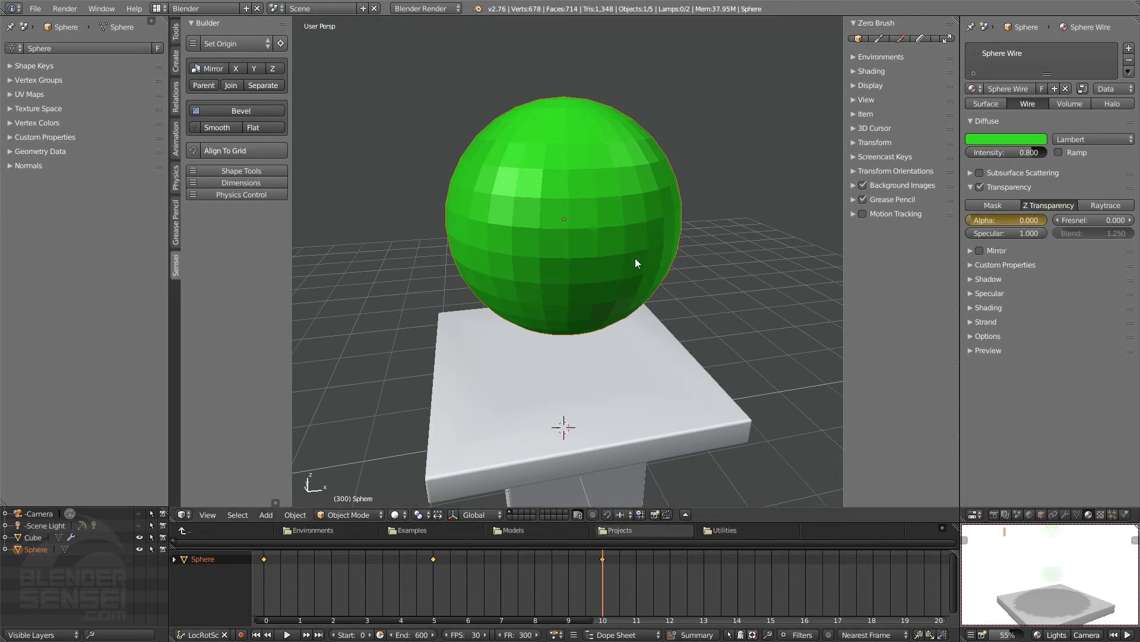
# - Move the timeline to frame 0, show the sphere's Dimensions settings and keyframe its rotation at 0°
pyautogui.moveTo(601, 592); pyautogui.dragTo(268, 572, button='right')
pyautogui.click(579, 168)
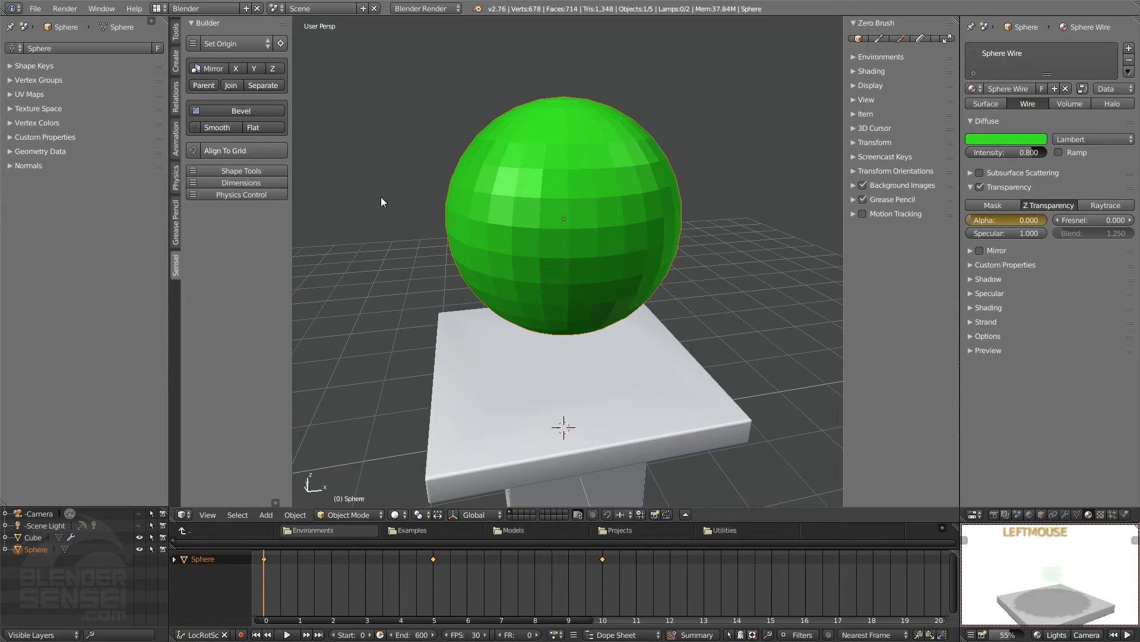
pyautogui.click(252, 183)
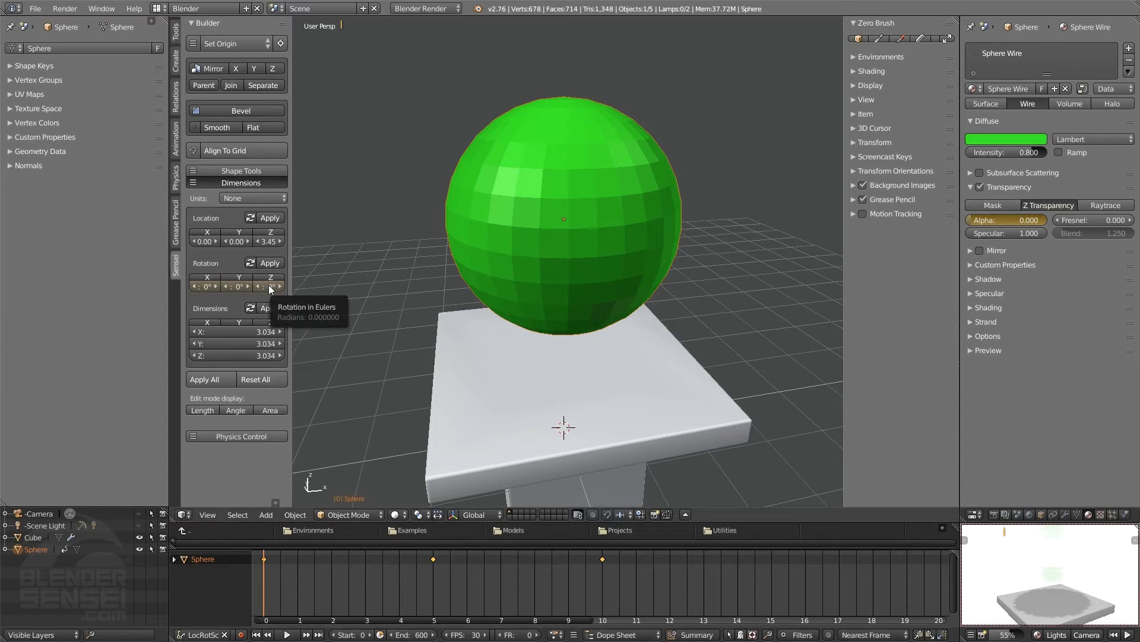
pyautogui.rightClick(265, 576)
# - Move the timeline to frame 300, set the sphere's Z rotation to 1080° and keyframe the rotation
pyautogui.moveTo(333, 579); pyautogui.dragTo(605, 573, button='right')
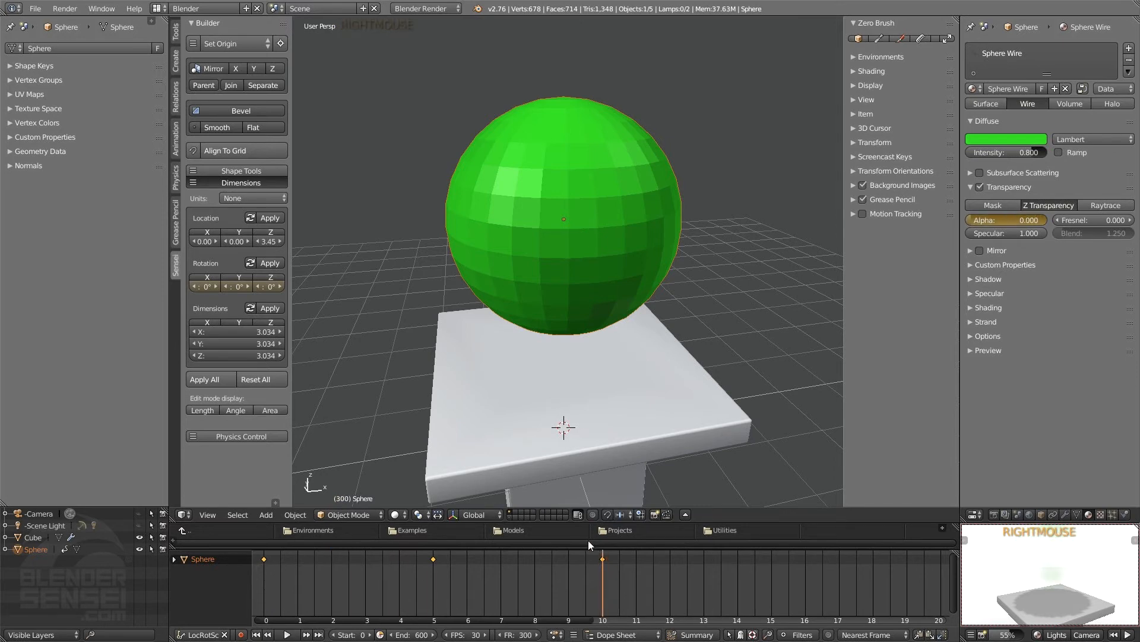
pyautogui.click(265, 285)
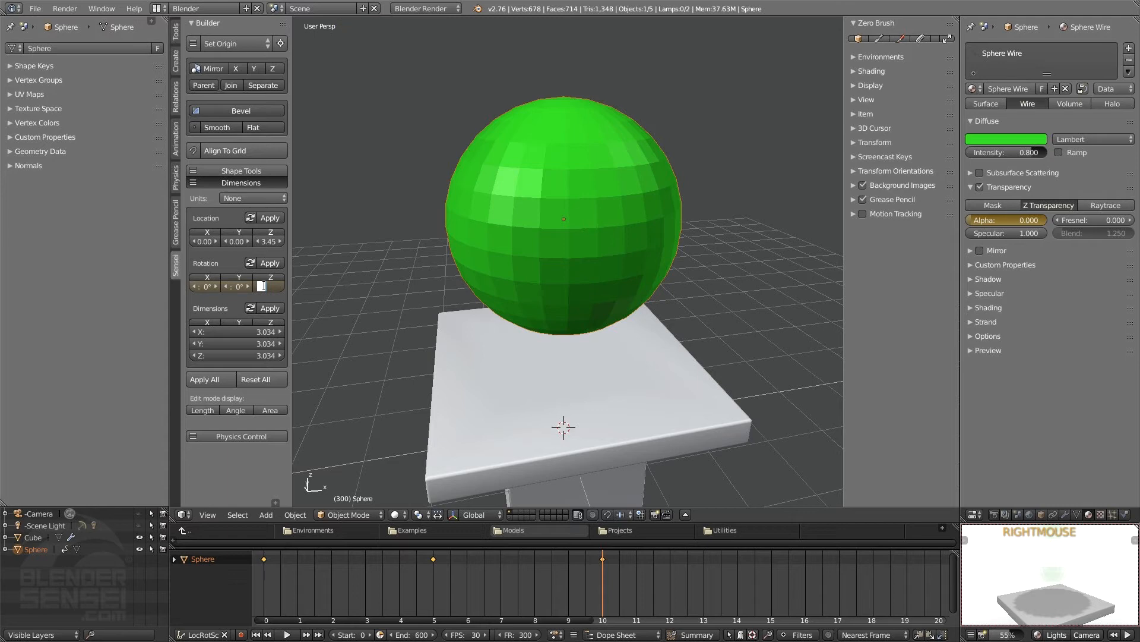
pyautogui.write('108')
pyautogui.click(230, 302)
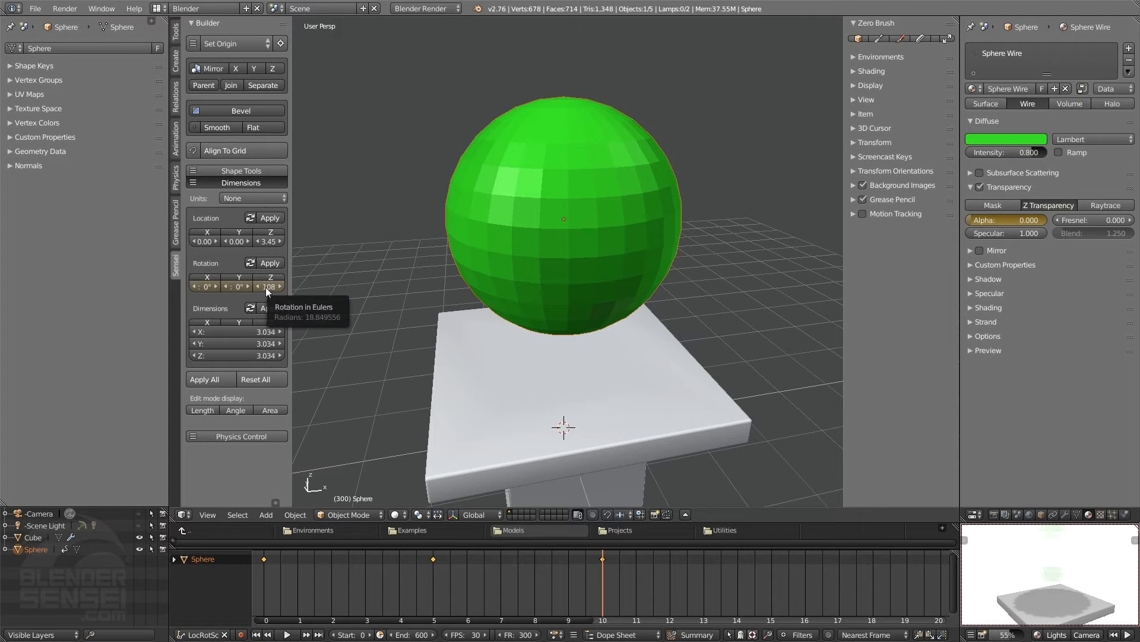
# - Play the sphere's fade and rotation animation from the start, stop it and return to frame 0
pyautogui.click(257, 634)
pyautogui.click(287, 635)
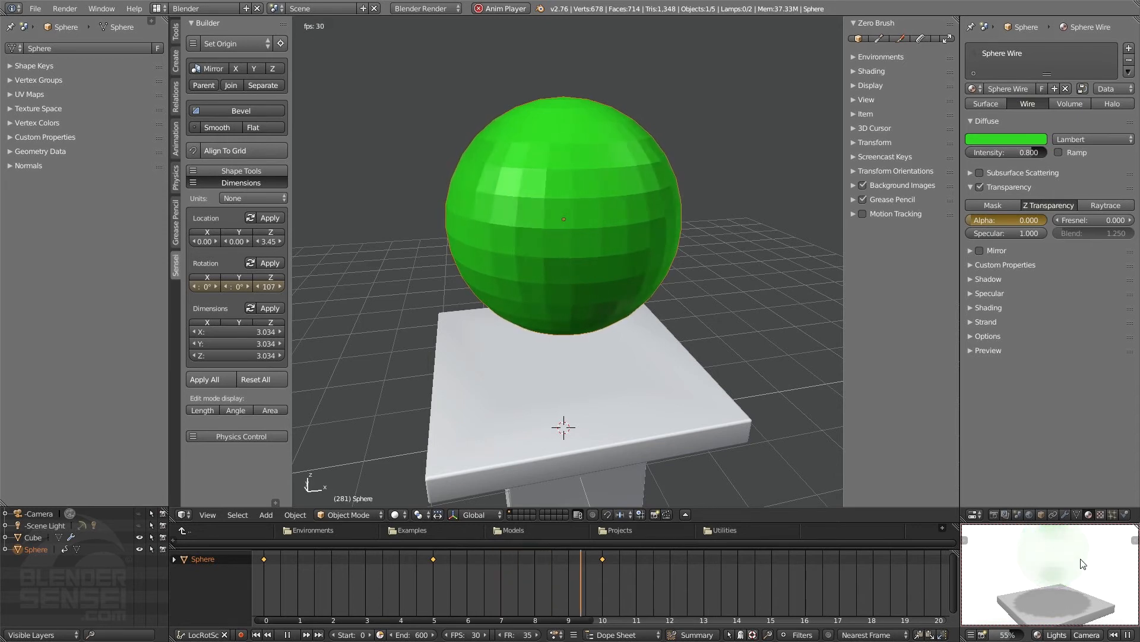
pyautogui.click(256, 635)
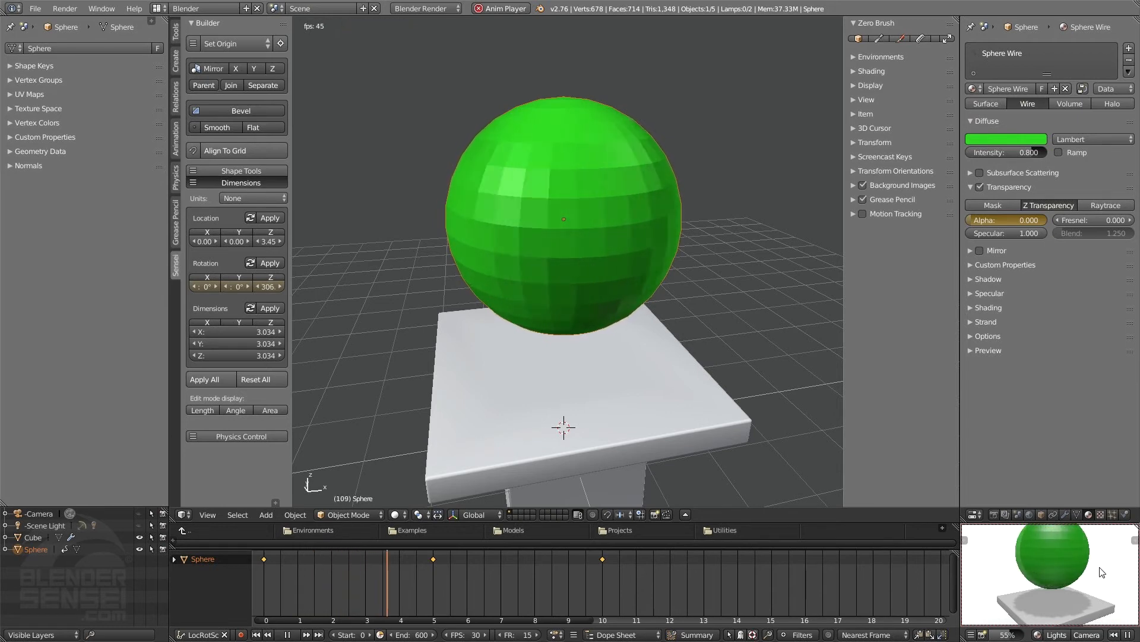
pyautogui.click(272, 634)
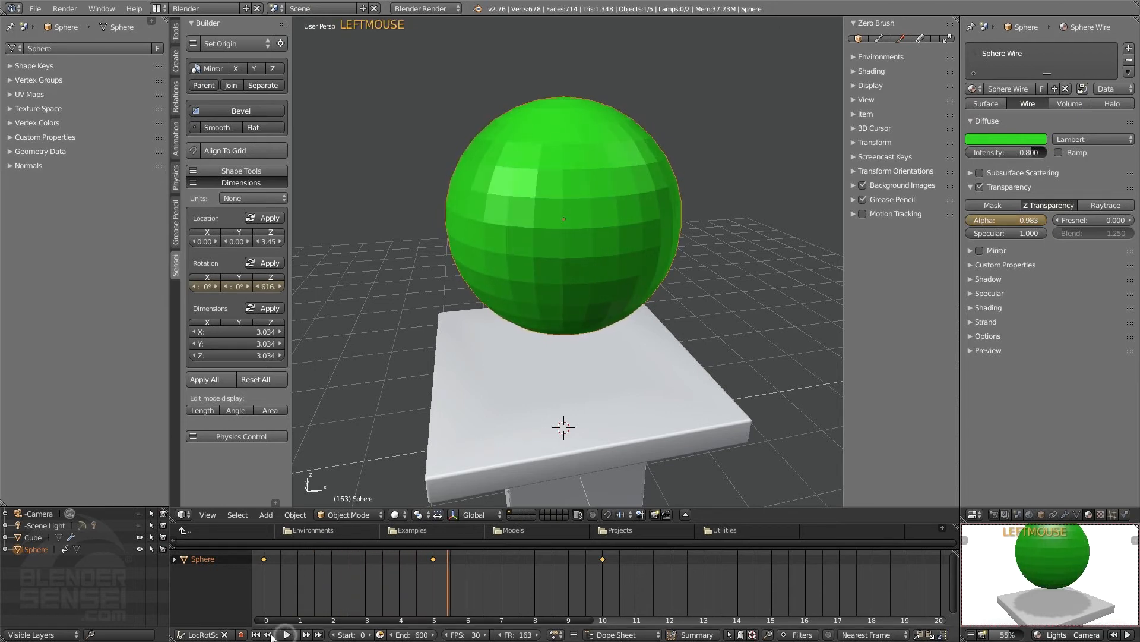
pyautogui.click(268, 634)
pyautogui.click(269, 634)
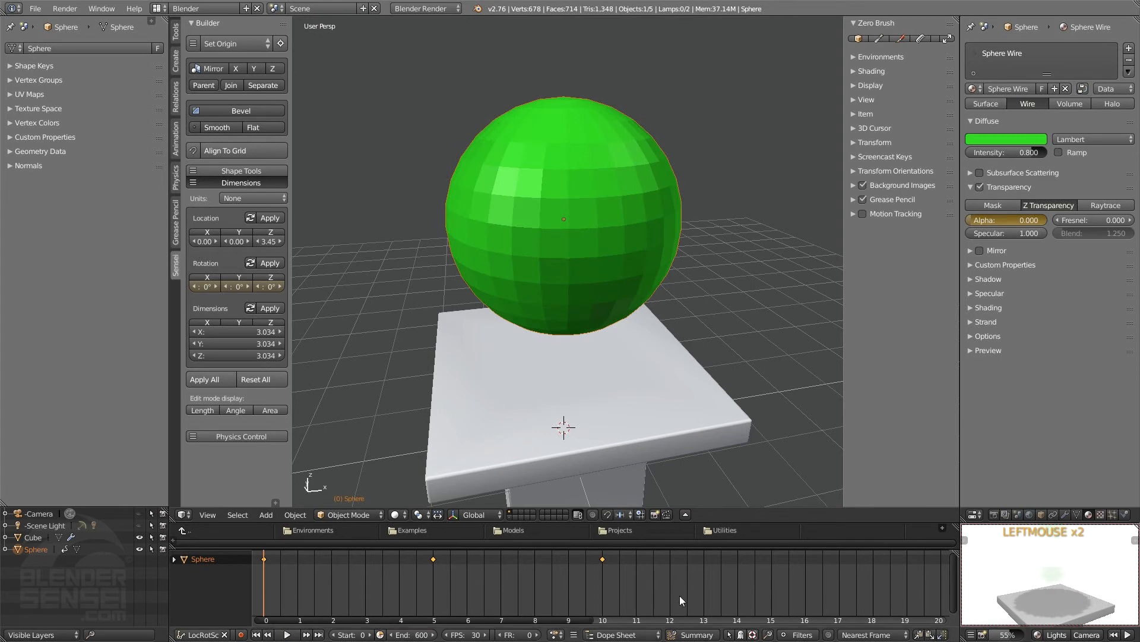
# - Move the timeline to frame 300 and set the animation's end frame to 300
pyautogui.rightClick(610, 593)
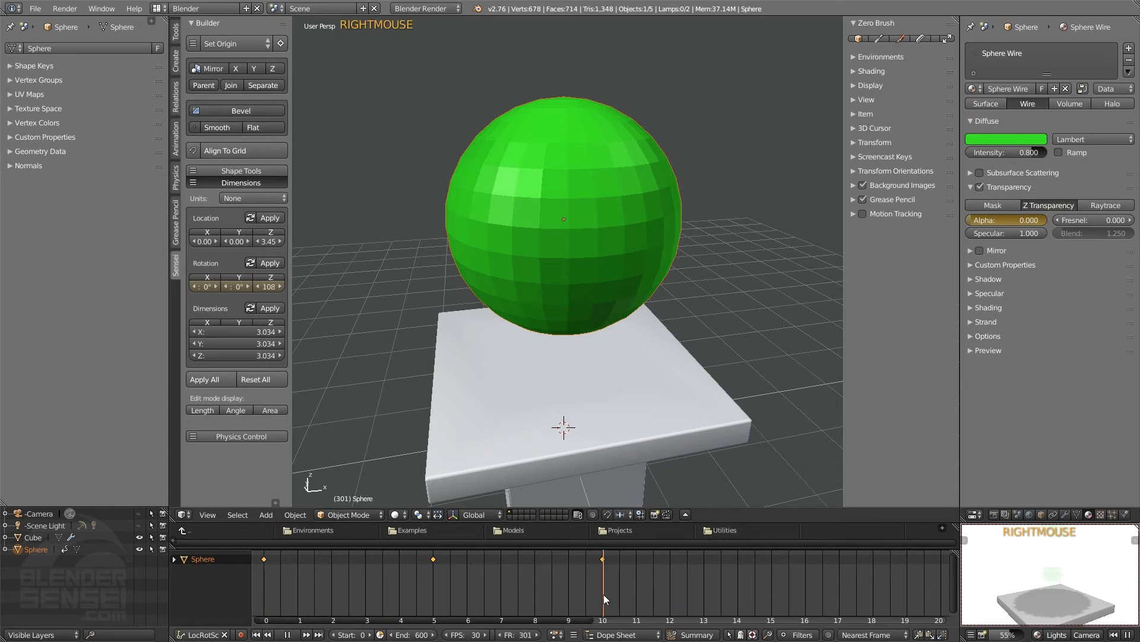
pyautogui.press('Escape')
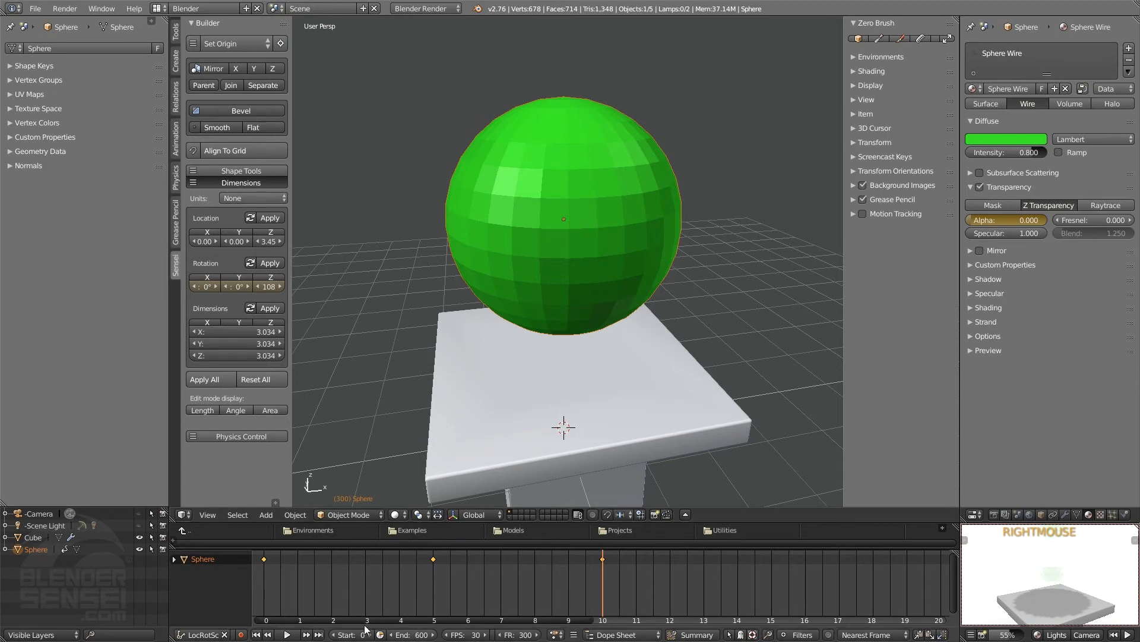
pyautogui.click(413, 634)
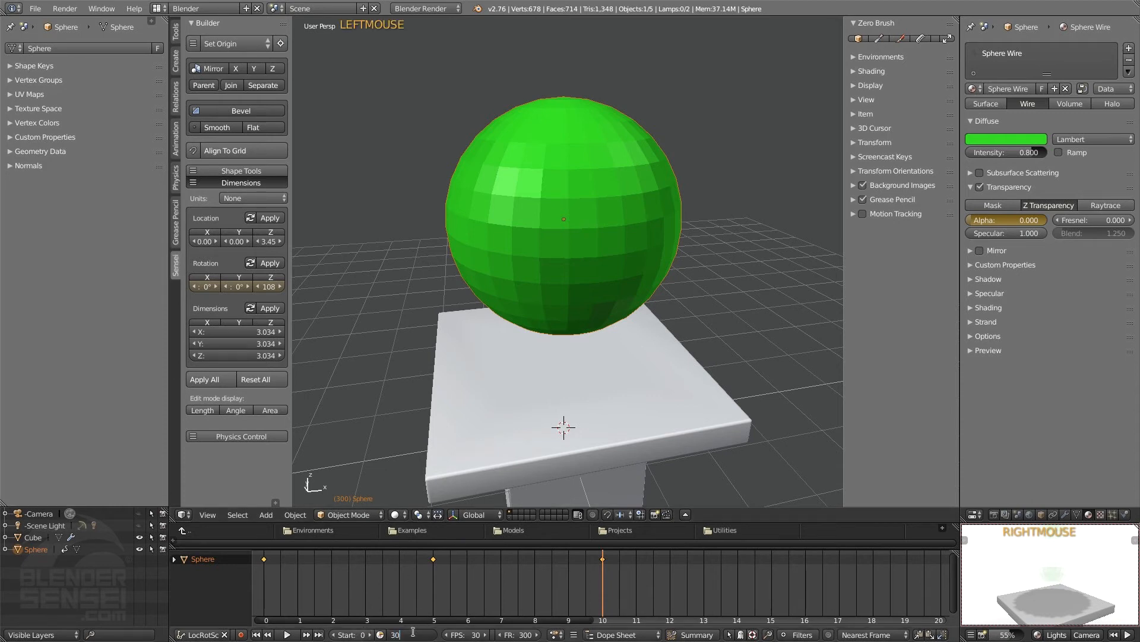
pyautogui.write('300')
pyautogui.press('Return')
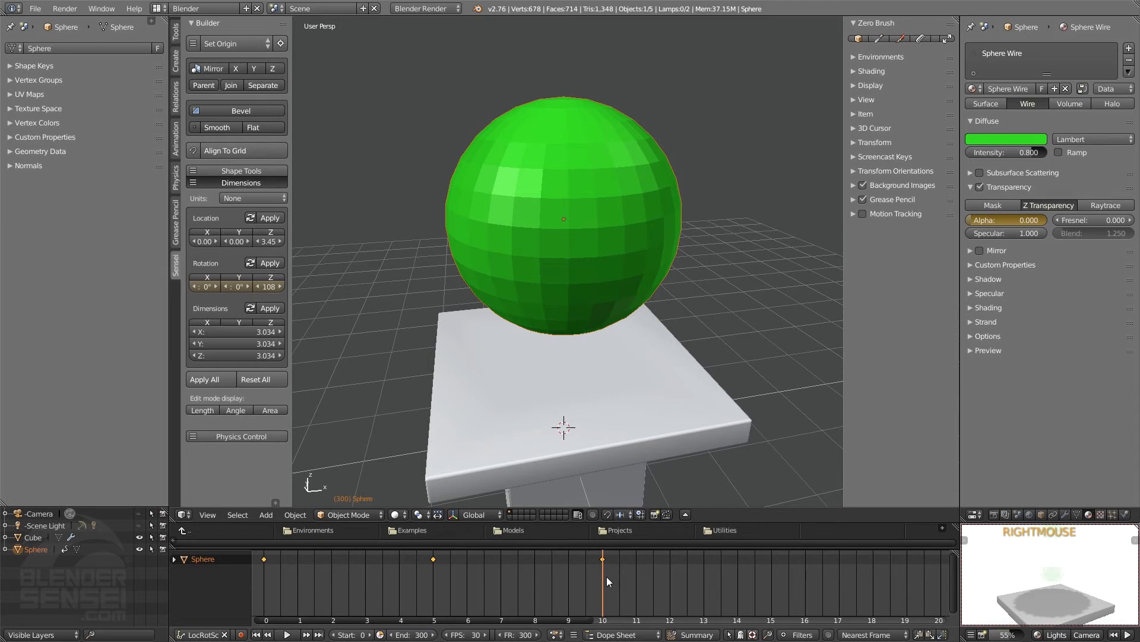
# - Examine the render resolution and frame range settings, and return to the Sphere Wire material settings
pyautogui.moveTo(607, 576); pyautogui.dragTo(653, 572)
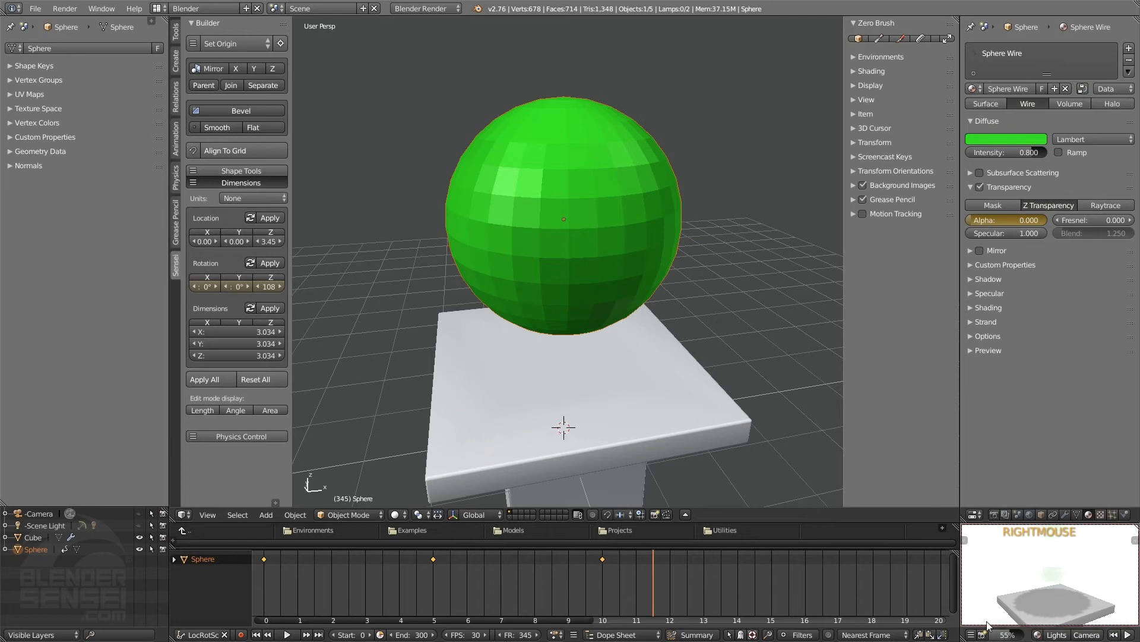
pyautogui.click(994, 515)
pyautogui.click(986, 58)
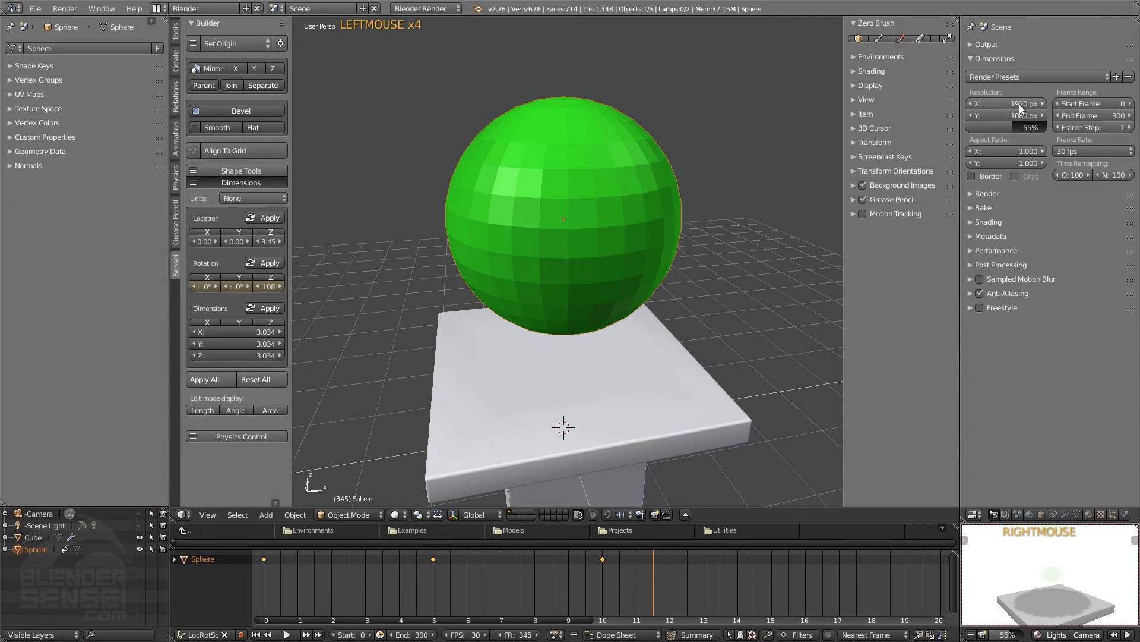
pyautogui.click(970, 59)
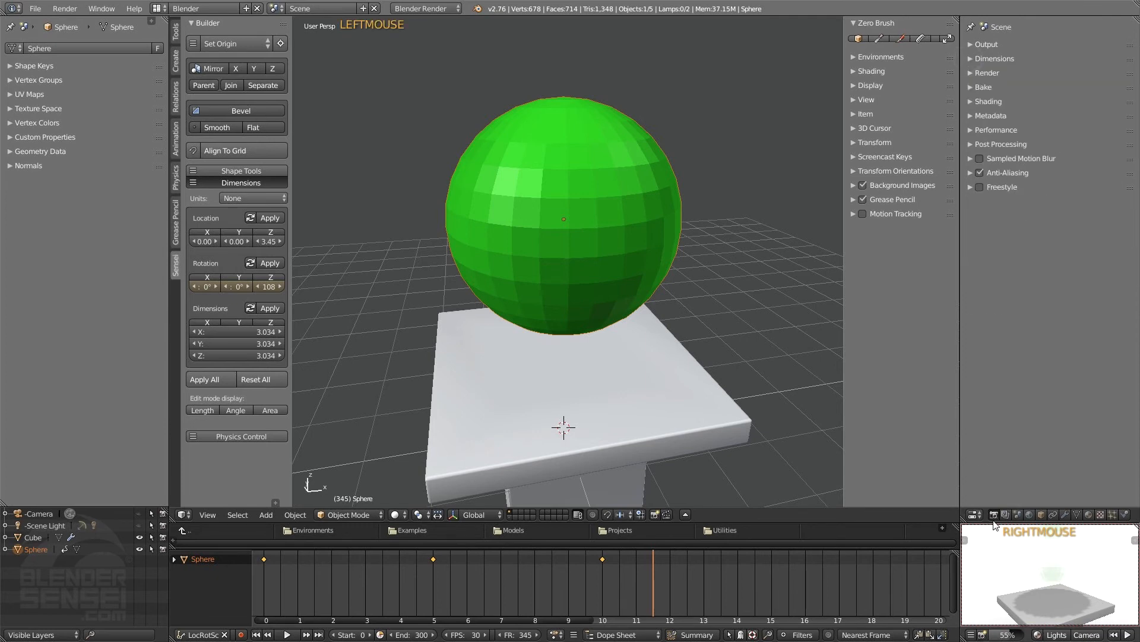
pyautogui.click(1088, 514)
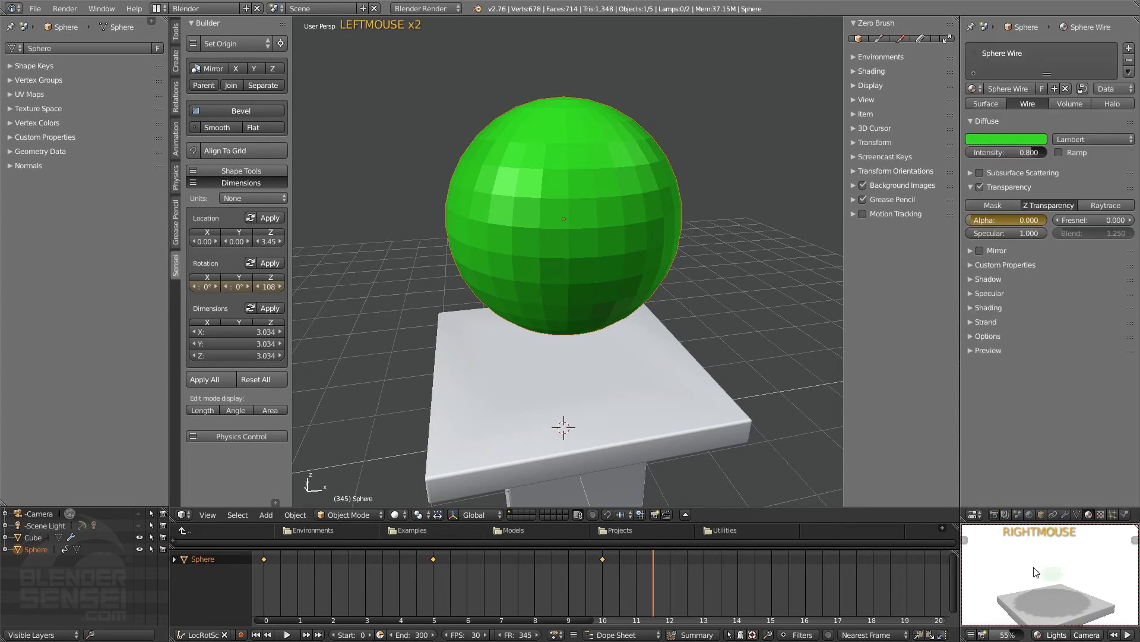
# - Set the render resolution scale to 25% and render the full animation
pyautogui.moveTo(1008, 637); pyautogui.dragTo(981, 637)
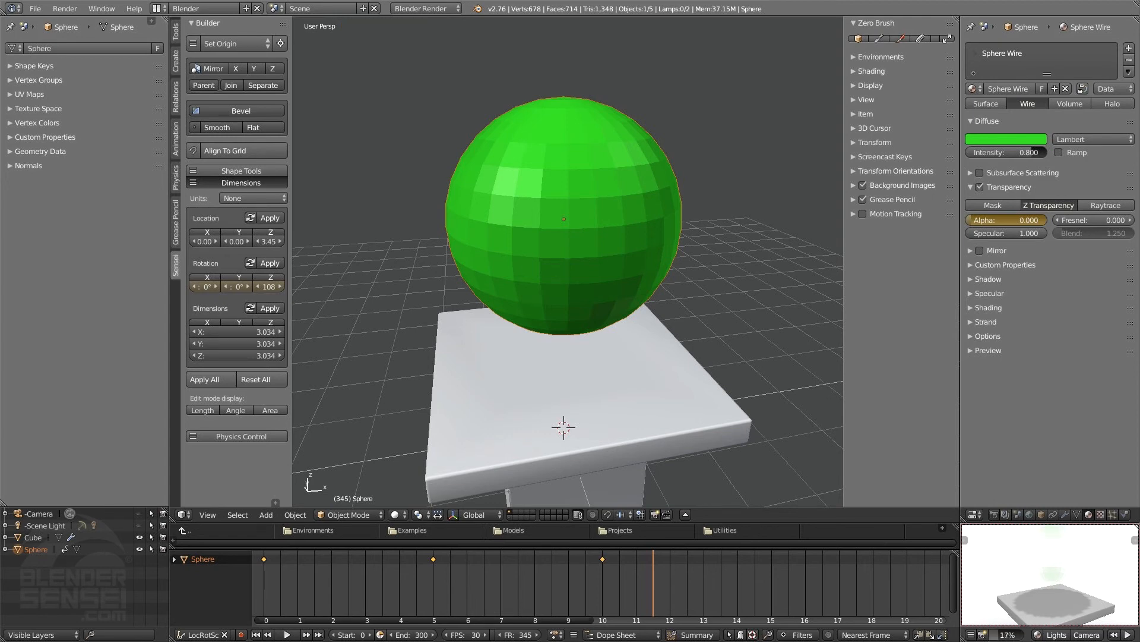
pyautogui.moveTo(997, 637); pyautogui.dragTo(1002, 636)
pyautogui.click(979, 635)
pyautogui.click(722, 416)
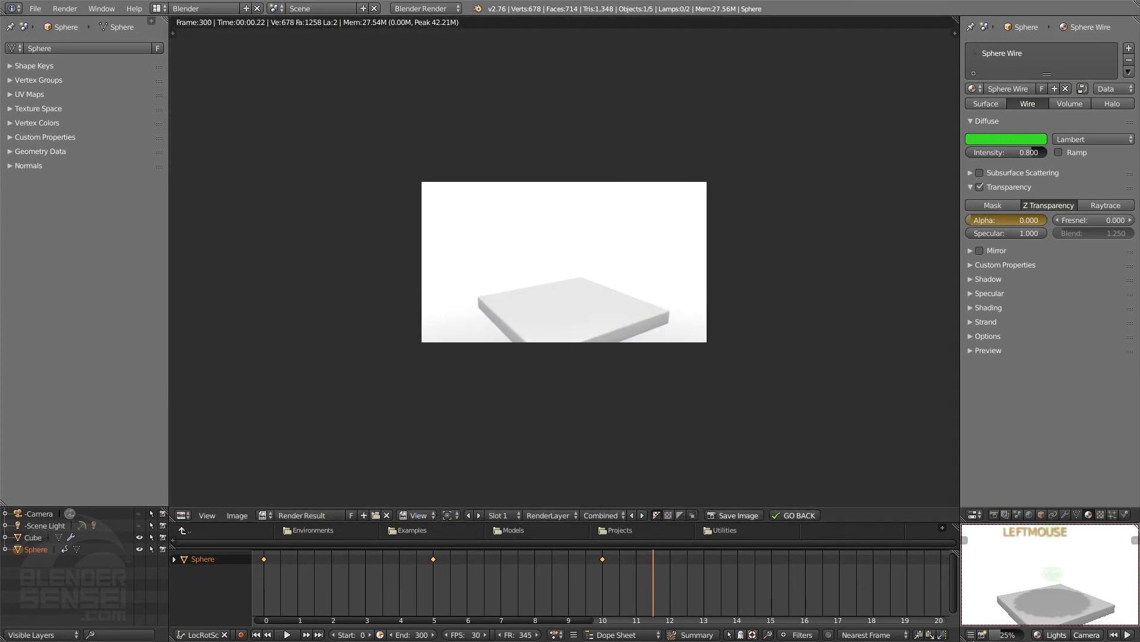
# - Play back the rendered animation in a separate window, close it and go back to the 3D view
pyautogui.click(964, 634)
pyautogui.click(932, 580)
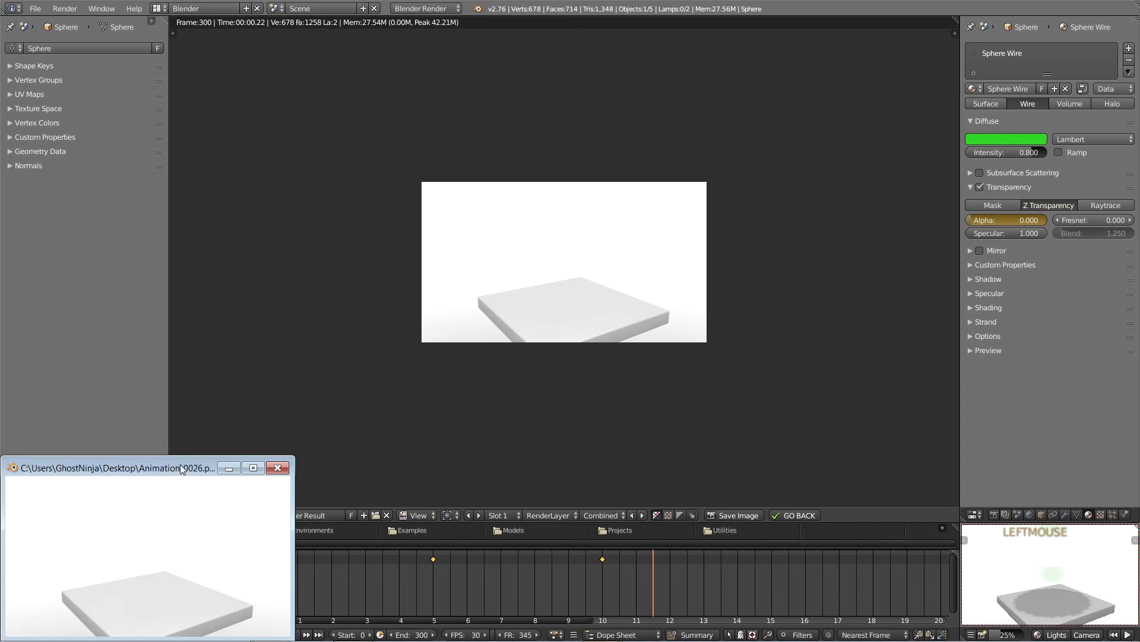
pyautogui.moveTo(182, 468); pyautogui.dragTo(334, 332)
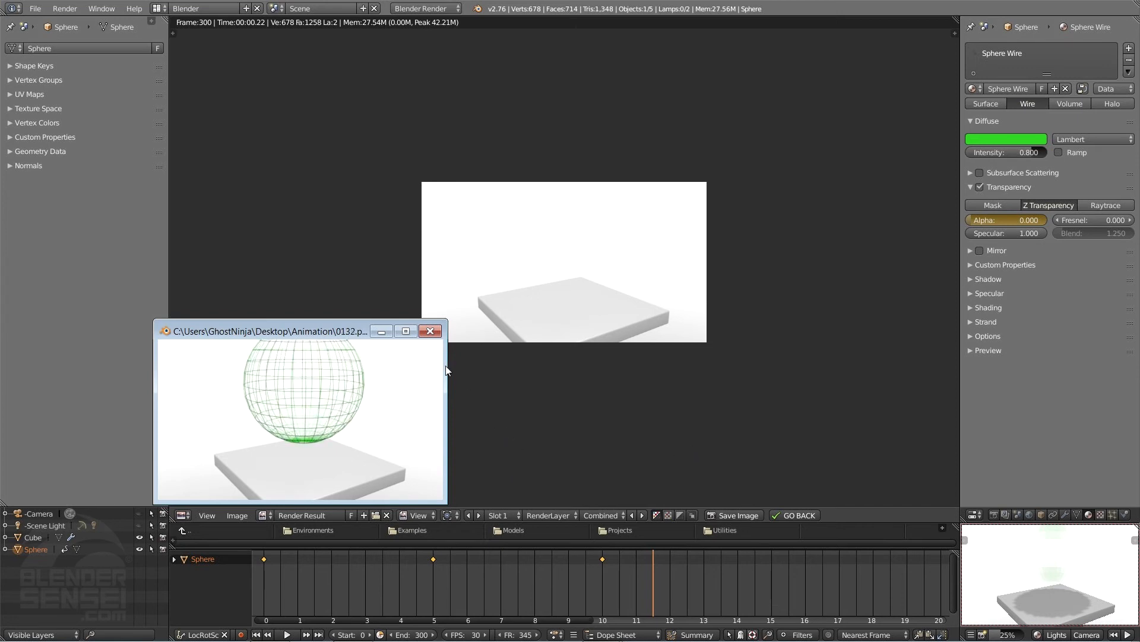
pyautogui.click(434, 332)
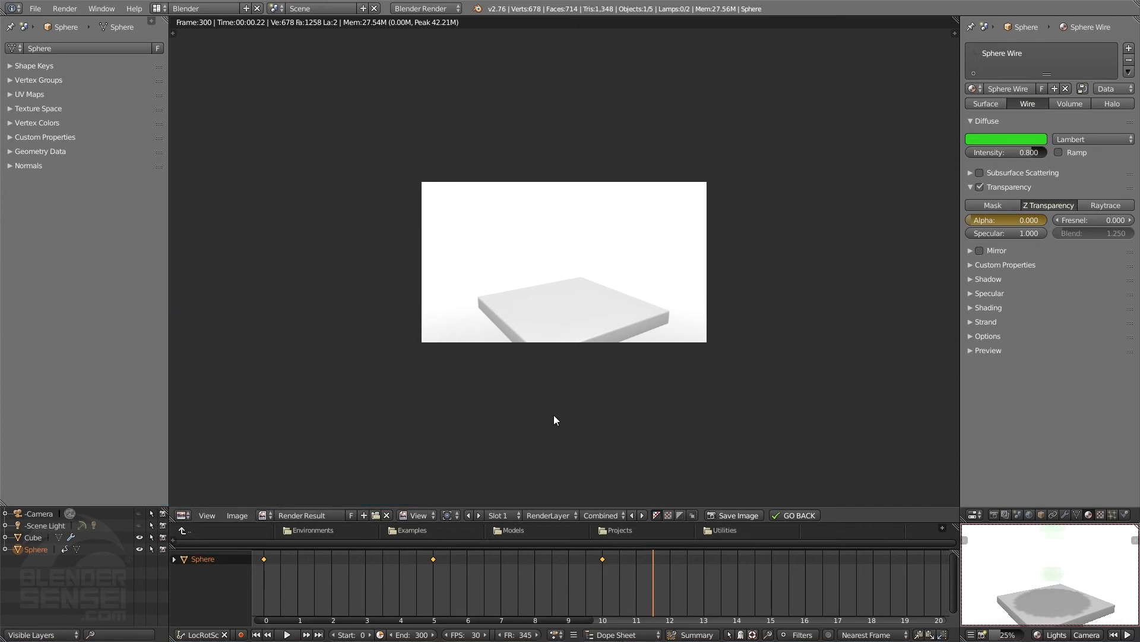
pyautogui.click(798, 516)
# - Collapse the Dimensions tools and enable Mirror on the Sphere Wire material
pyautogui.middleClick(297, 219)
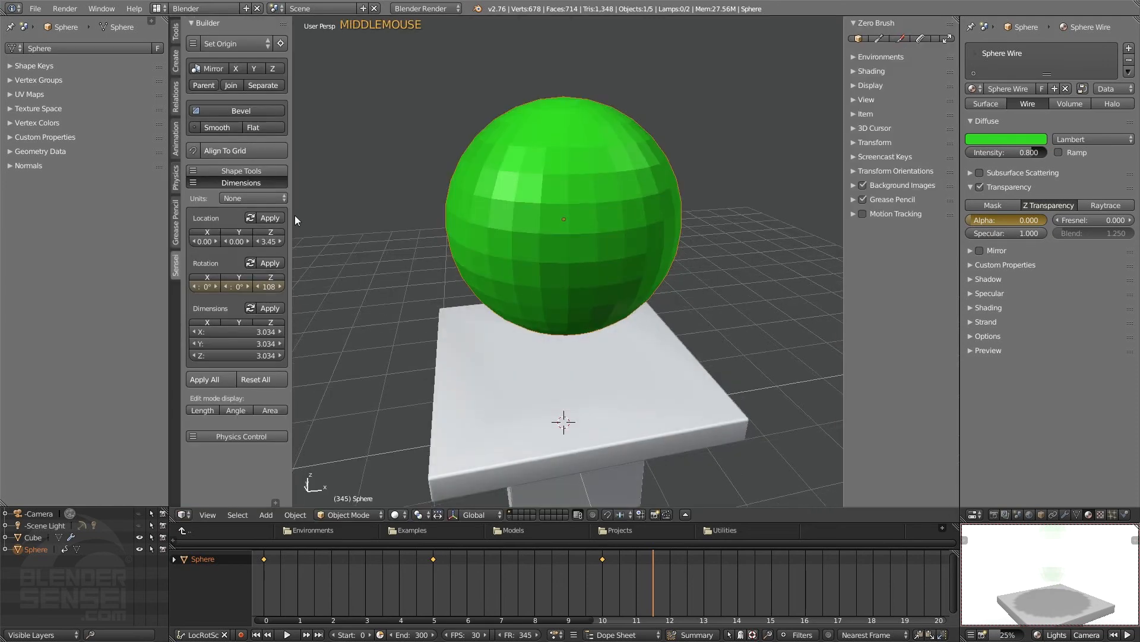
pyautogui.click(274, 183)
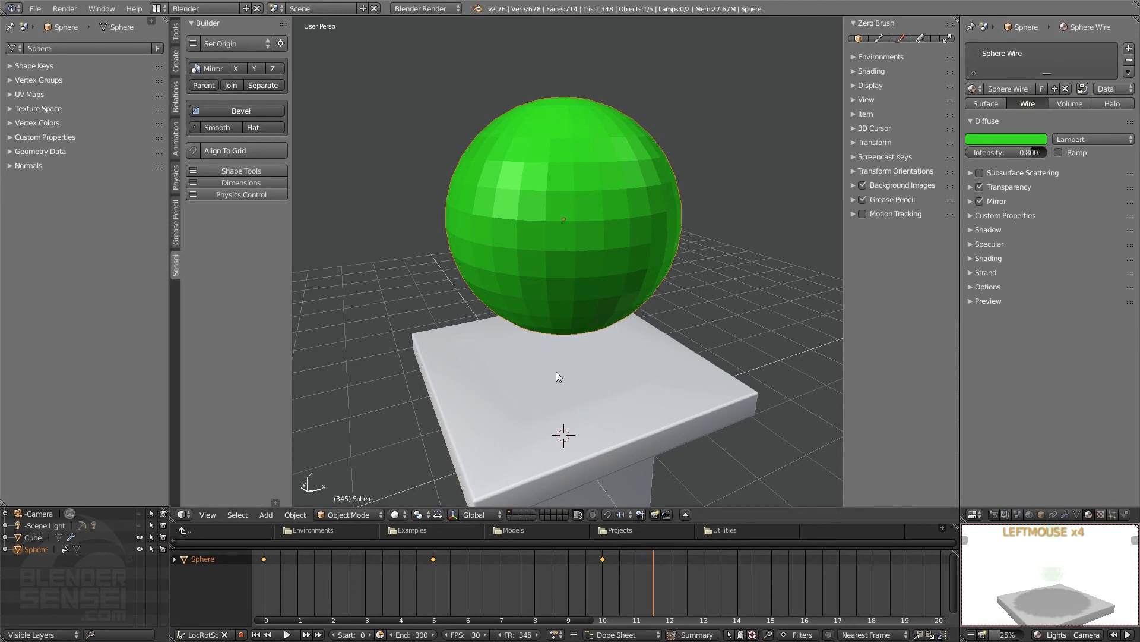
pyautogui.scroll(-2, 545, 369)
pyautogui.scroll(2, 544, 369)
pyautogui.keyDown('shift'); pyautogui.moveTo(545, 369); pyautogui.dragTo(645, 362, button='middle'); pyautogui.keyUp('shift')
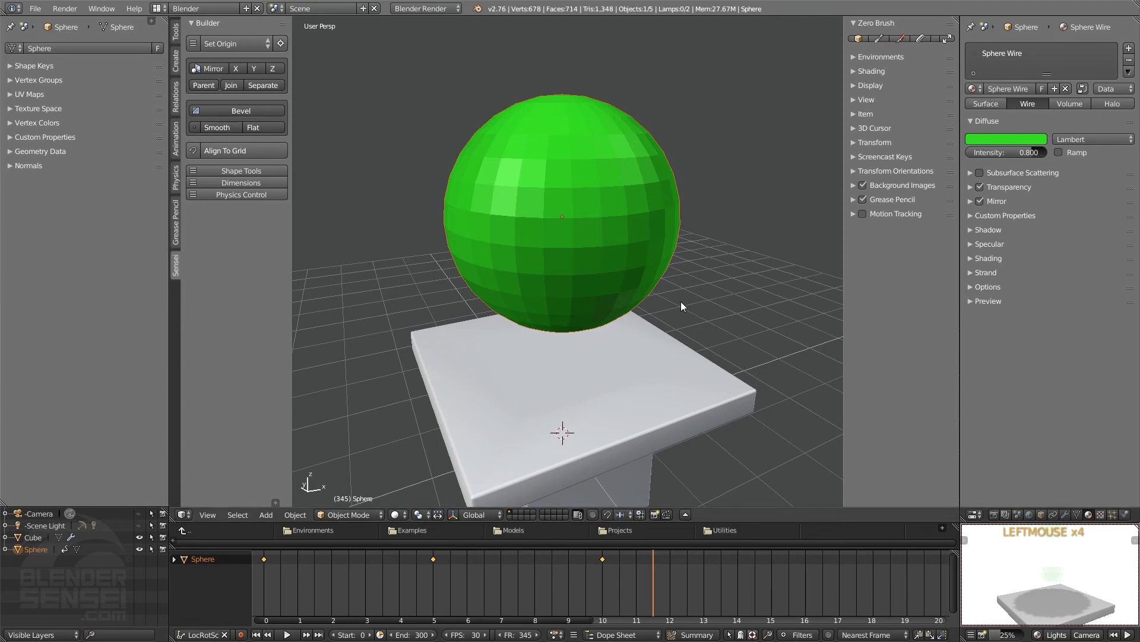
pyautogui.moveTo(681, 301); pyautogui.dragTo(632, 280, button='middle')
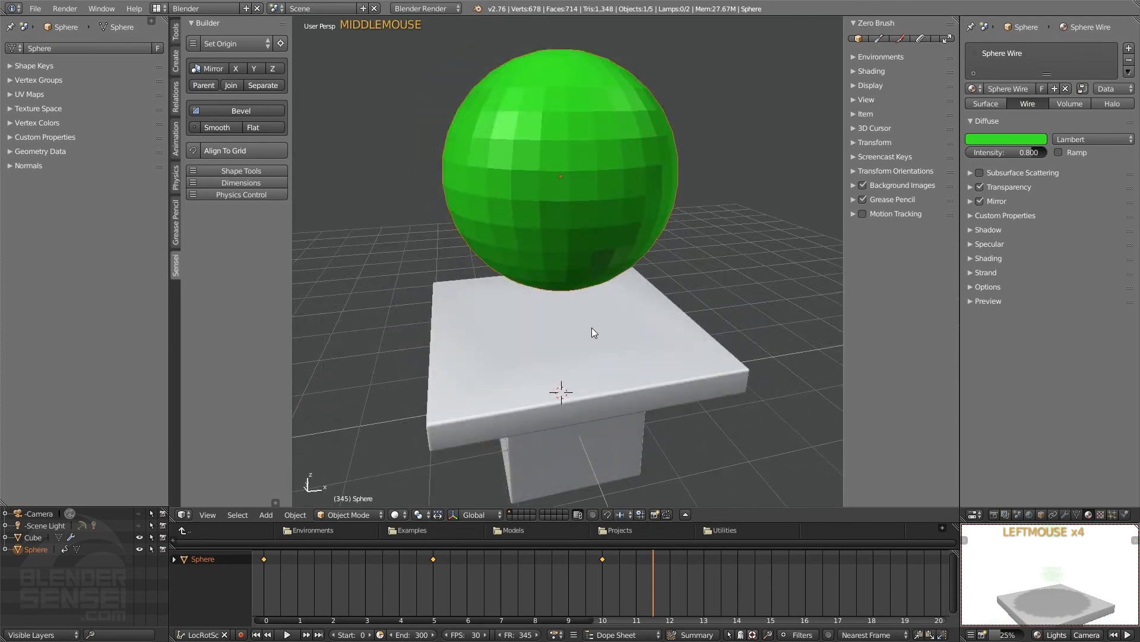
pyautogui.moveTo(591, 327)
pyautogui.mouseDown(button='middle')
pyautogui.moveTo(612, 338)
pyautogui.moveTo(599, 340)
pyautogui.mouseUp(button='middle')
# - Select the cube, enable Mirror on its Basic material and expand the mirror settings
pyautogui.click(639, 346)
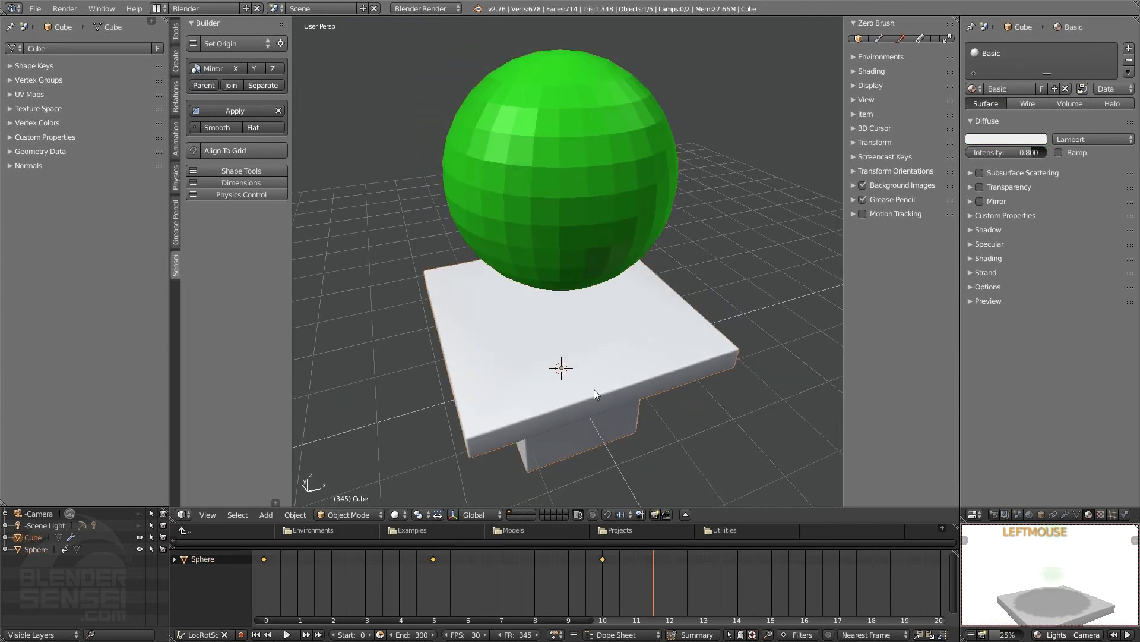
pyautogui.click(979, 201)
pyautogui.click(971, 201)
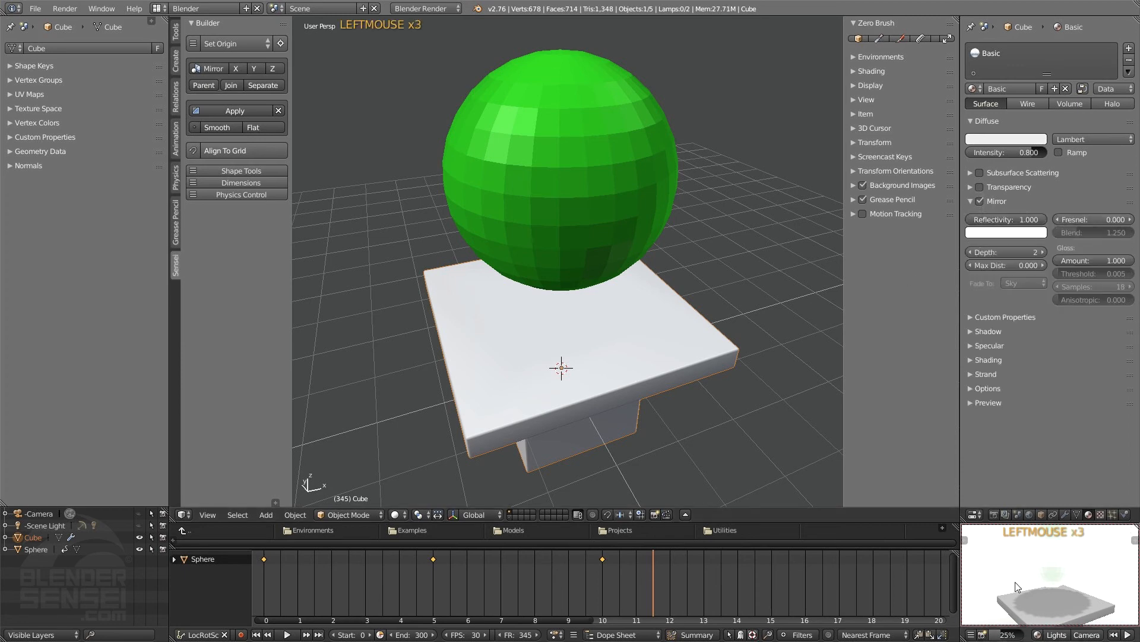
# - Move the timeline to frame 150 and examine the cube's mirror reflection with the small preview viewport in rendered shading
pyautogui.moveTo(1014, 582)
pyautogui.mouseDown(button='middle')
pyautogui.moveTo(1030, 602)
pyautogui.moveTo(1032, 587)
pyautogui.mouseUp(button='middle')
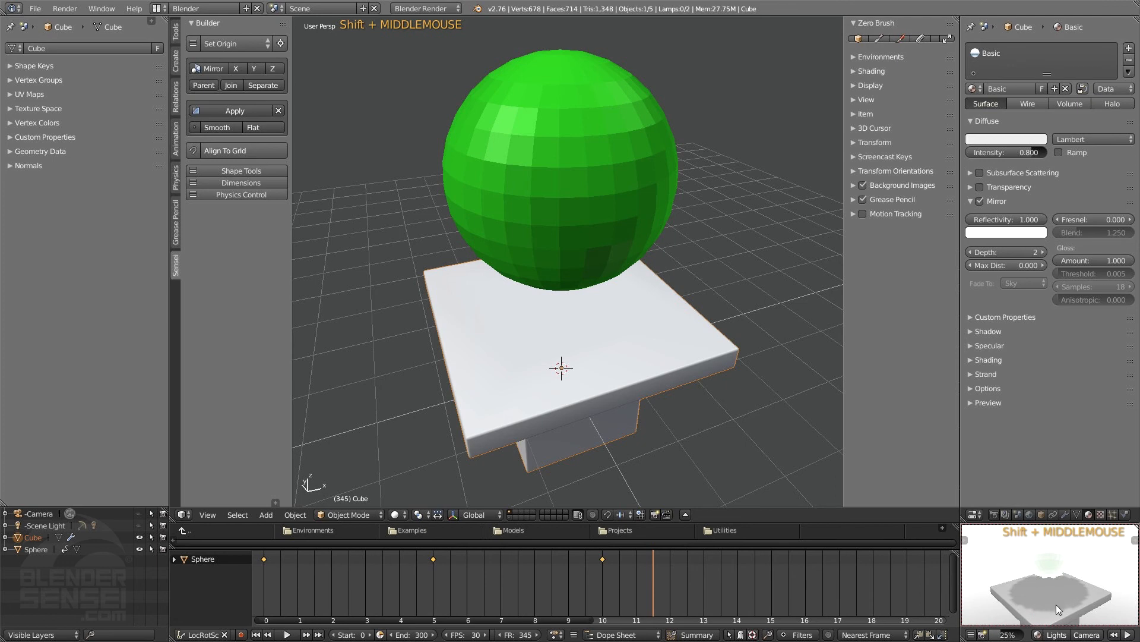
pyautogui.moveTo(671, 565); pyautogui.dragTo(437, 562, button='right')
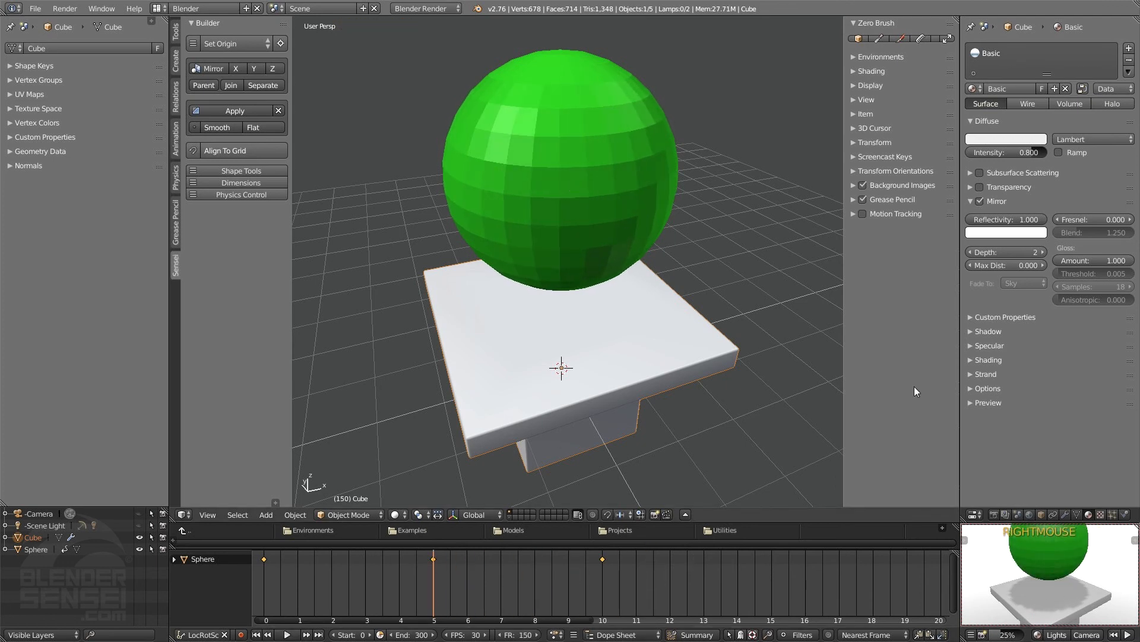
pyautogui.tripleClick(1038, 635)
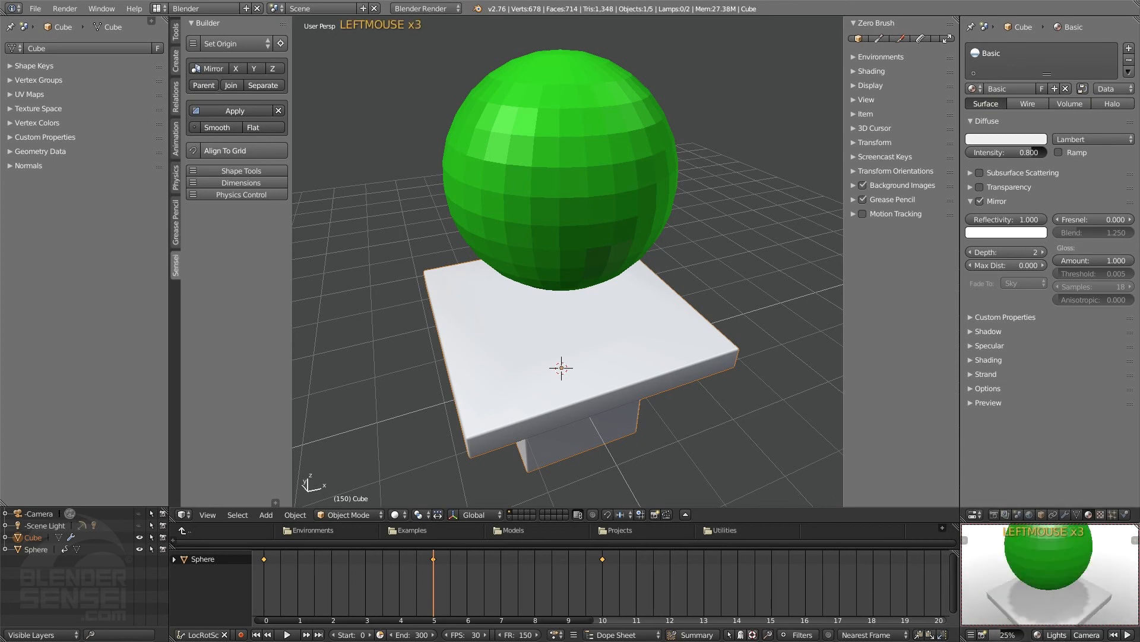
pyautogui.click(1039, 636)
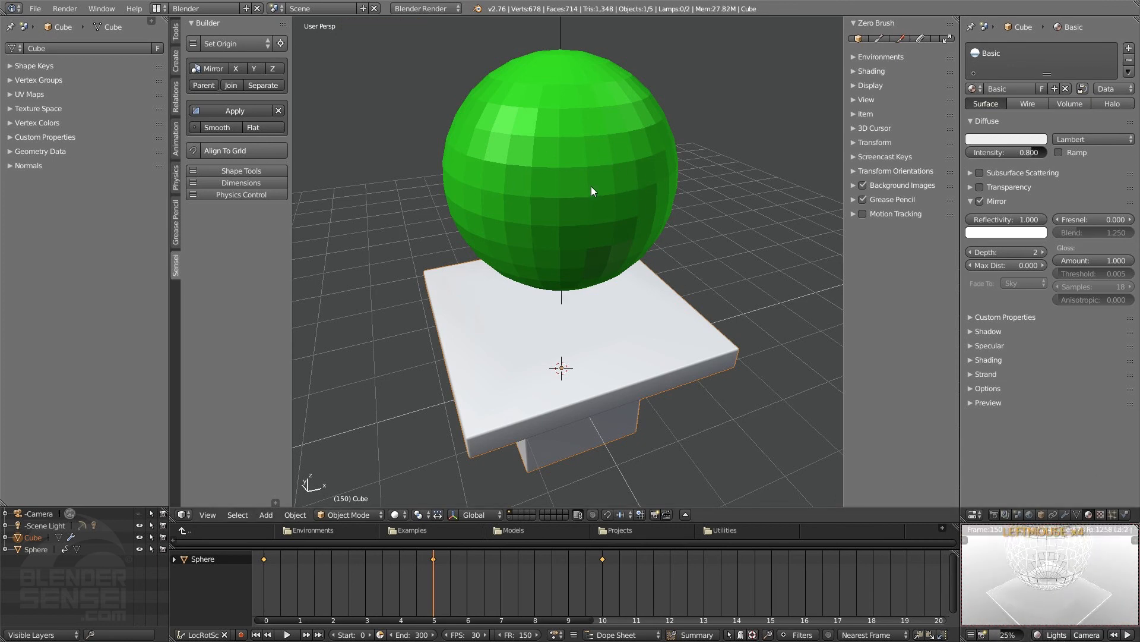
pyautogui.doubleClick(624, 136)
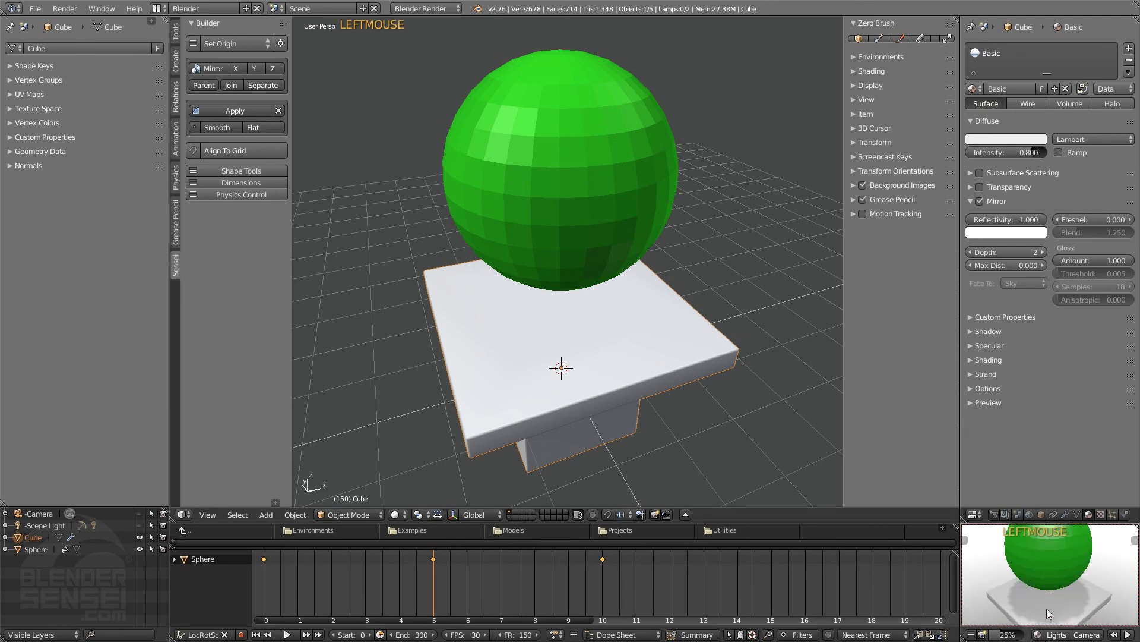
pyautogui.click(981, 201)
pyautogui.keyDown('shift'); pyautogui.moveTo(1052, 600); pyautogui.dragTo(1043, 571, button='middle'); pyautogui.keyUp('shift')
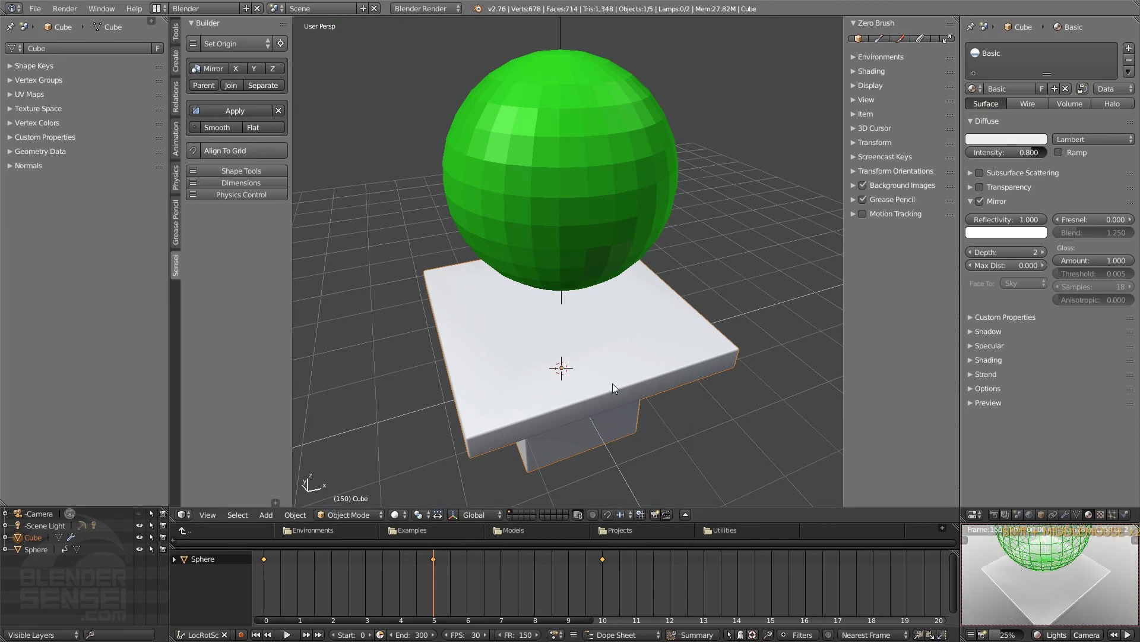
pyautogui.click(635, 352)
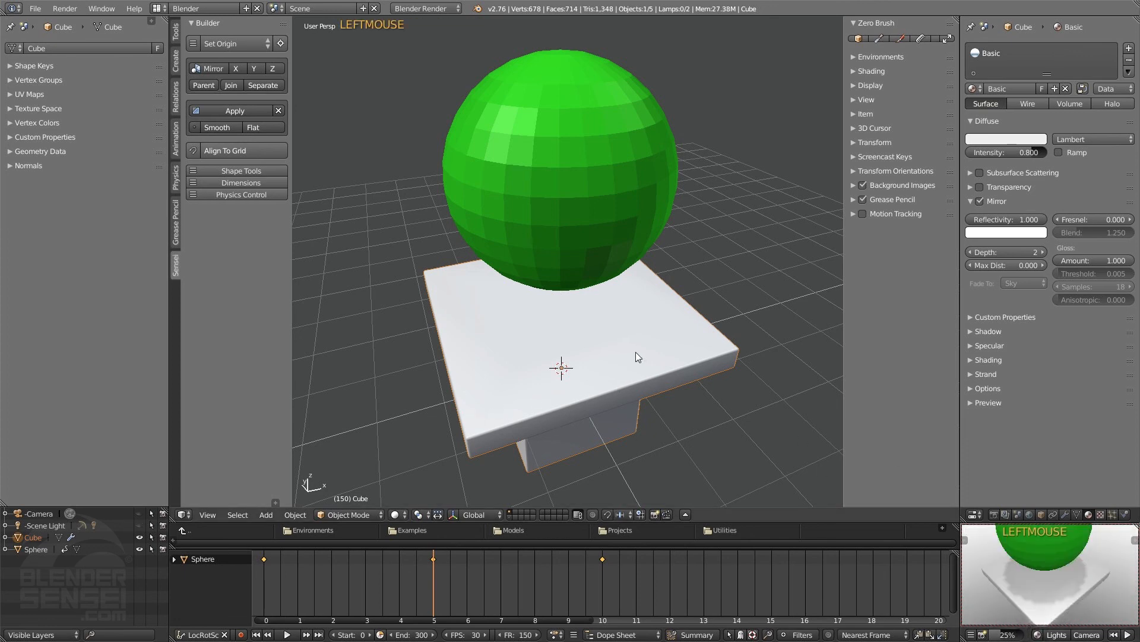
# - Add a smooth-shaded Monkey mesh and move it about -0.91 along the global X axis, out of the sphere
pyautogui.hotkey('shift', 'a')
pyautogui.moveTo(599, 357)
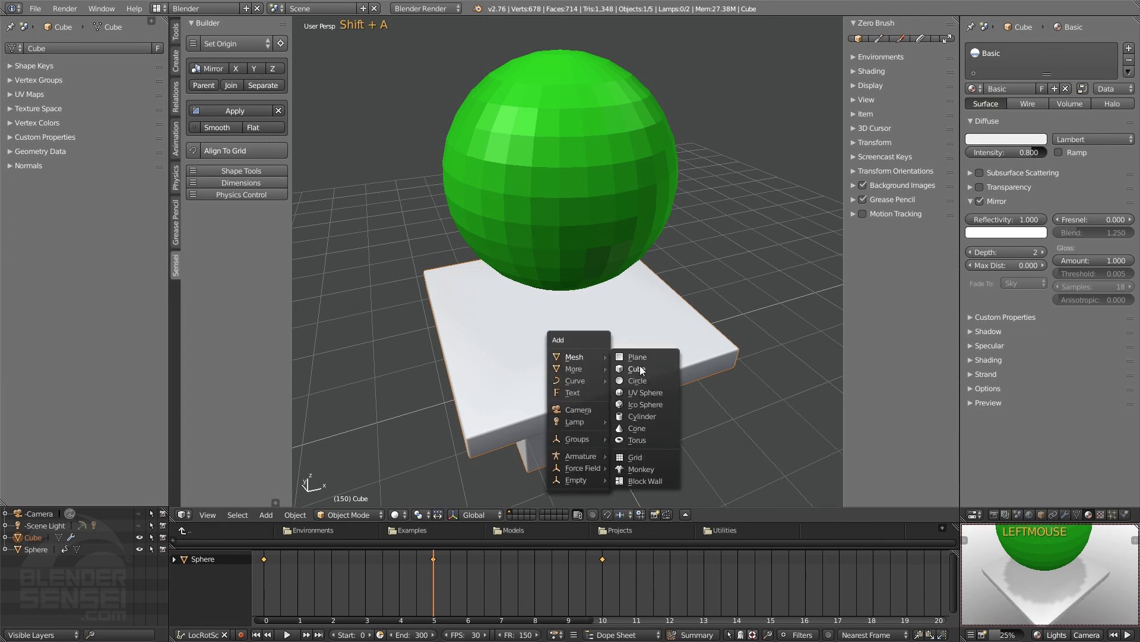
pyautogui.click(647, 469)
pyautogui.press('w')
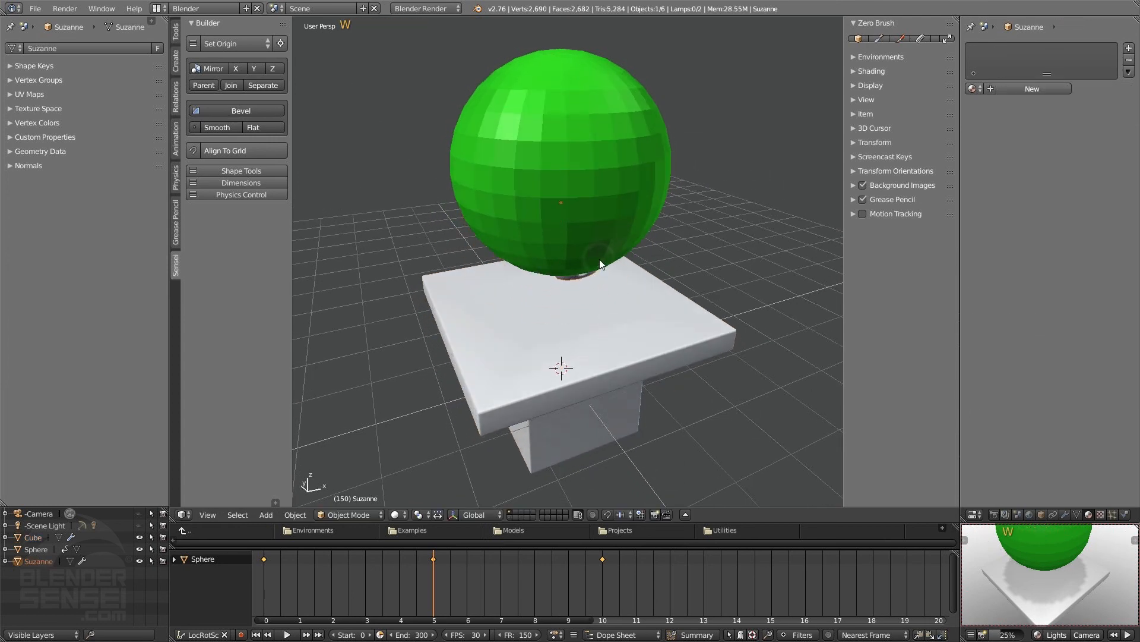
pyautogui.press('g')
pyautogui.press('x')
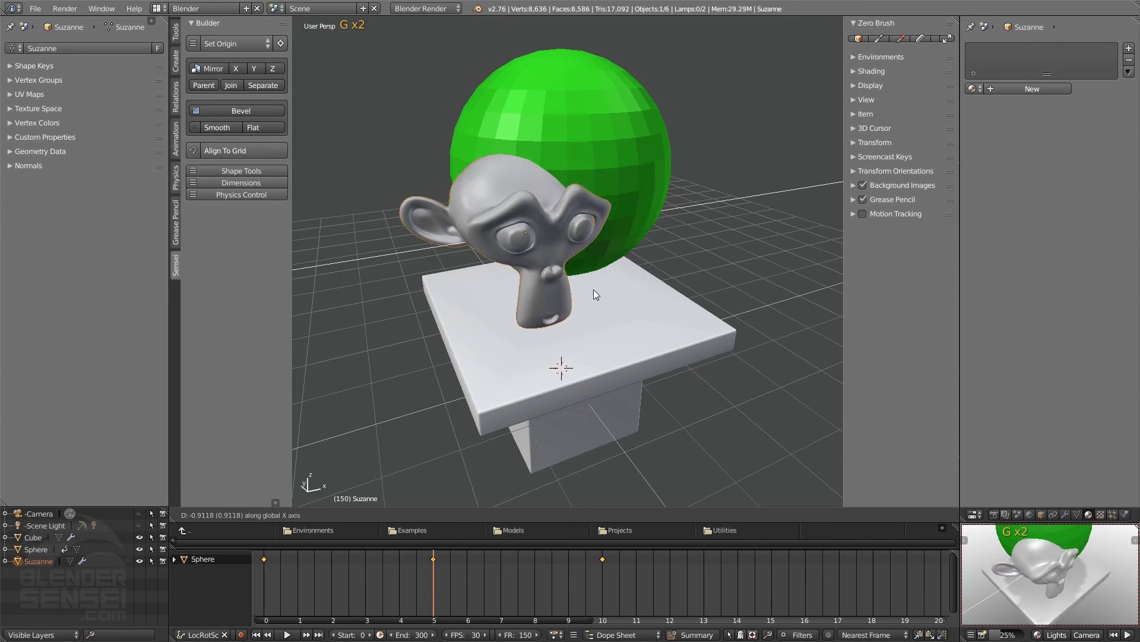
pyautogui.click(593, 290)
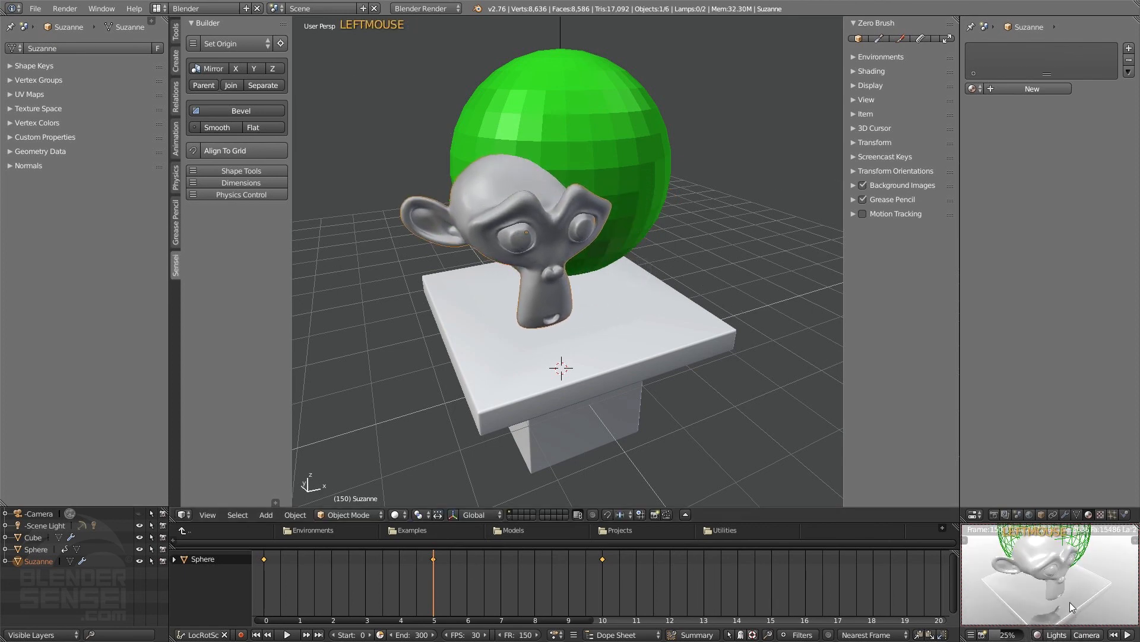
# - Examine the monkey head's reflection on the cube's surface in the rendered preview viewport
pyautogui.keyDown('shift'); pyautogui.moveTo(1070, 601); pyautogui.dragTo(1057, 580, button='middle'); pyautogui.keyUp('shift')
pyautogui.moveTo(1057, 579); pyautogui.dragTo(1077, 563, button='middle')
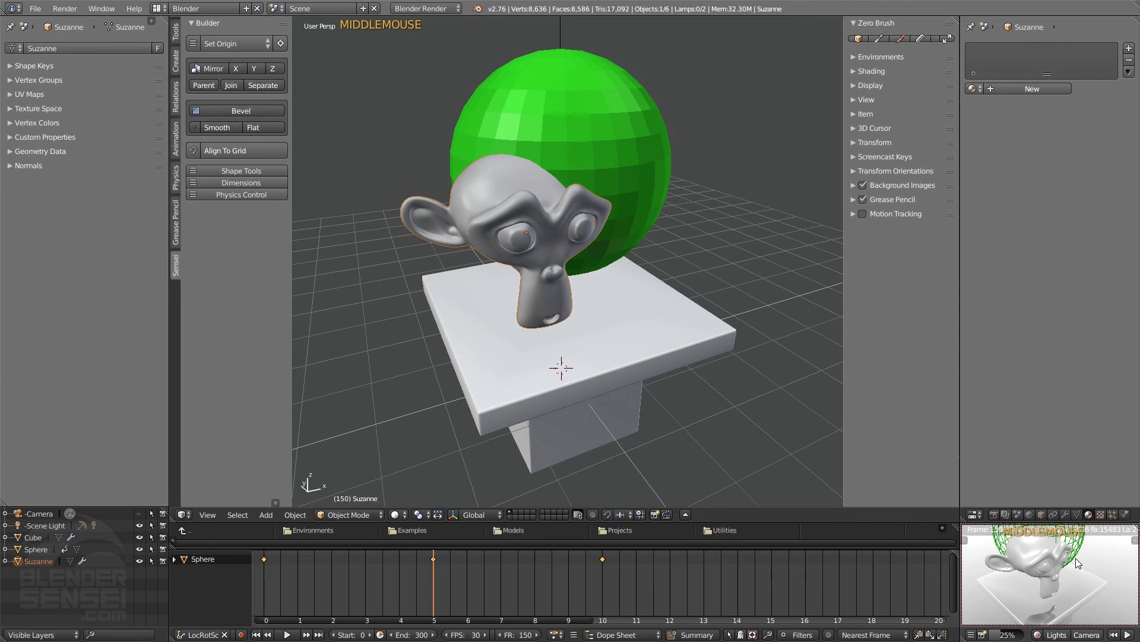